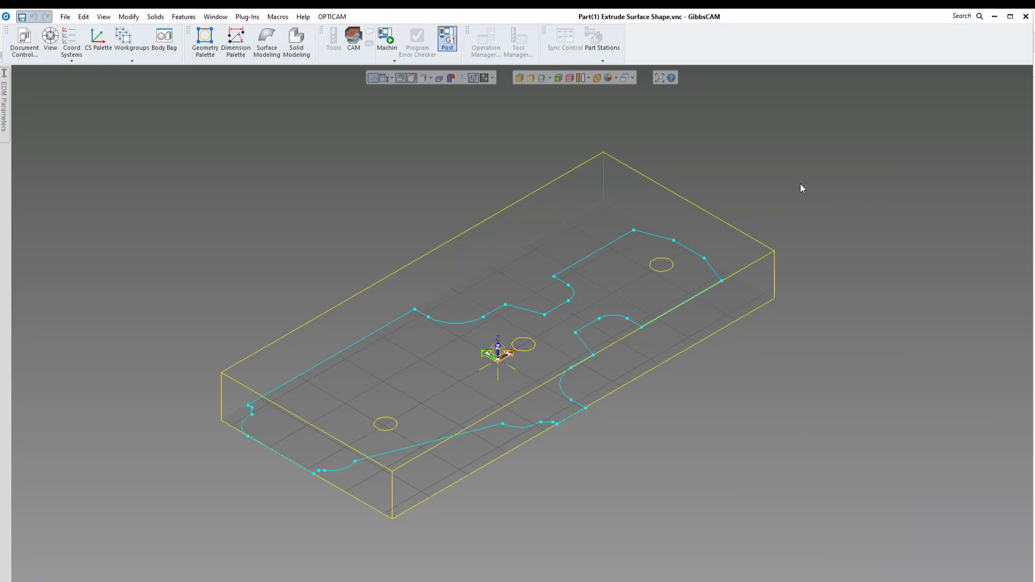
- Extrude the contour into a test solid and orbit the view to inspect it
key("Up")
key("Down")
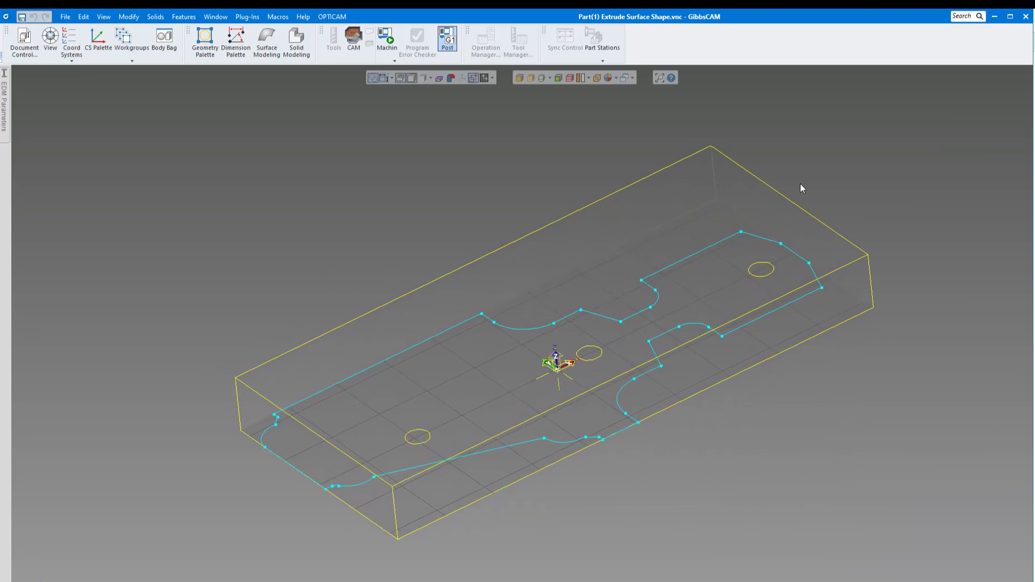
left_click(297, 48)
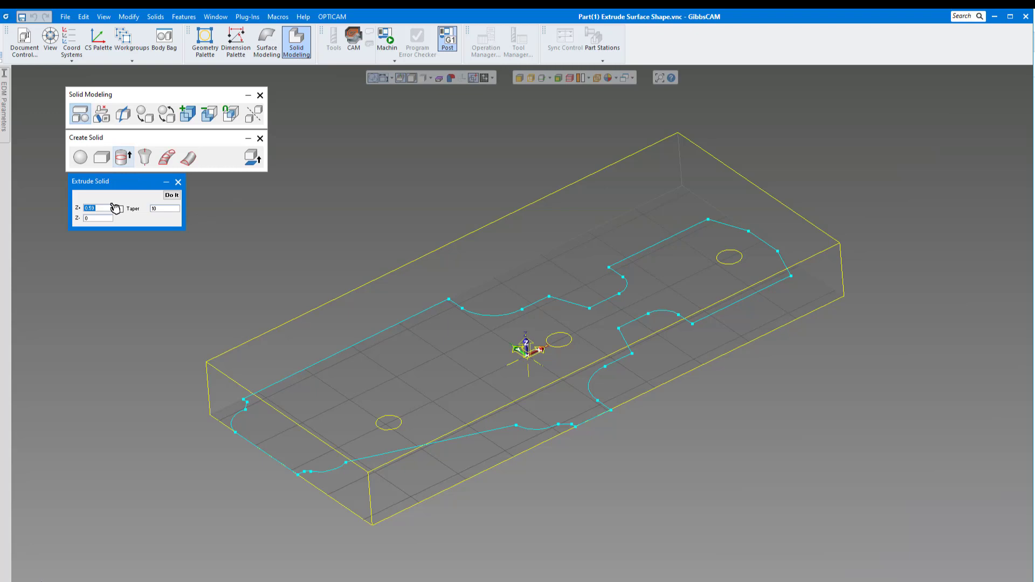
left_click(172, 196)
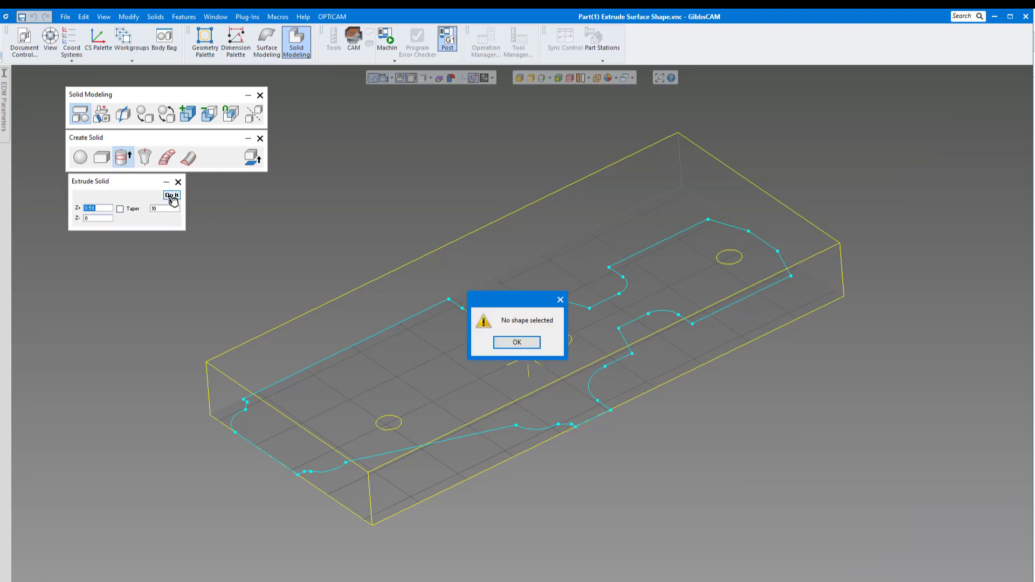
left_click(527, 344)
left_click(401, 324)
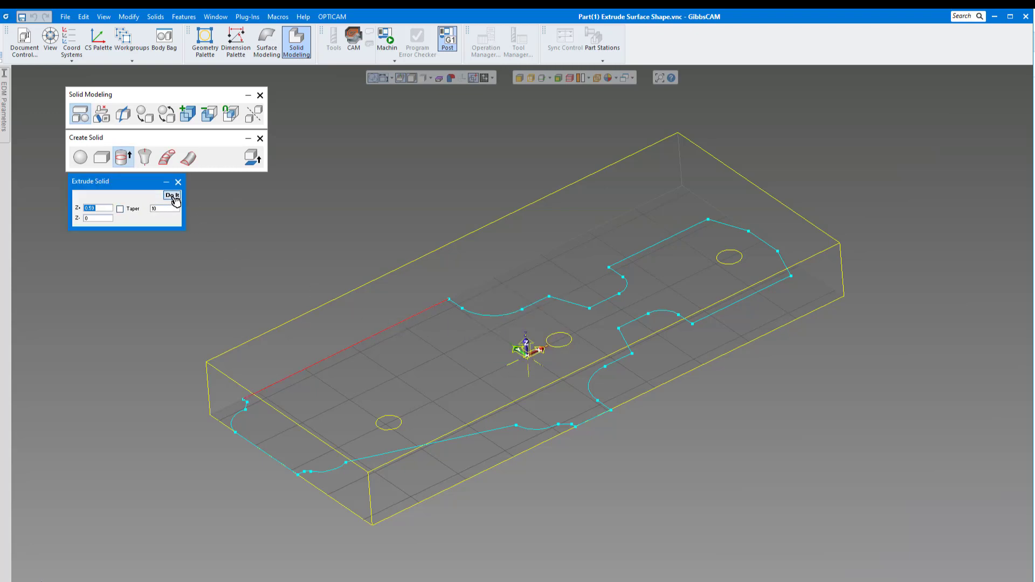
left_click(172, 195)
middle_click_drag(495, 260, 476, 310)
- Delete the extruded test solid and switch to the surface modeling tools
left_click(477, 309)
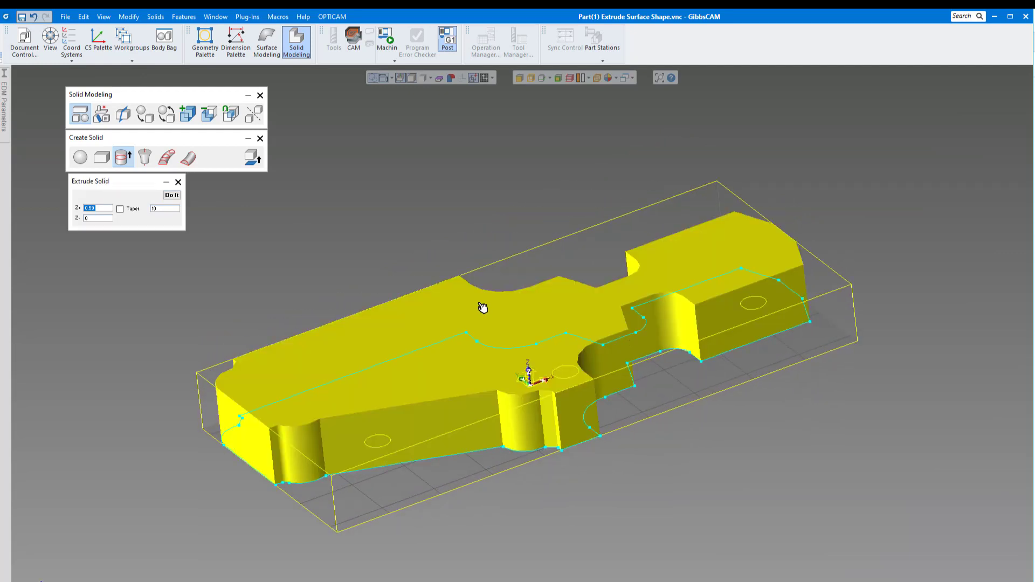
key("Delete")
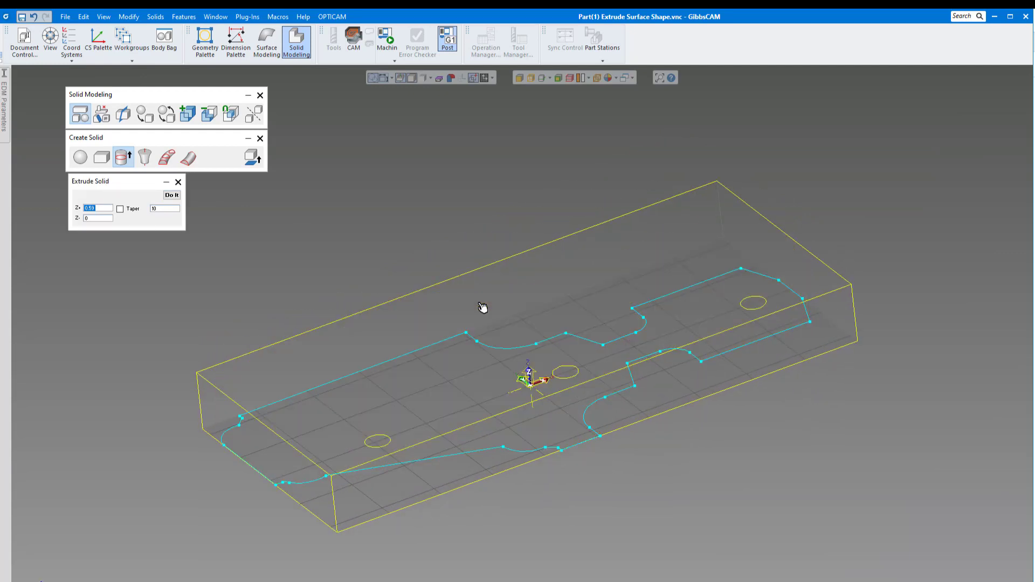
left_click(261, 95)
left_click(275, 47)
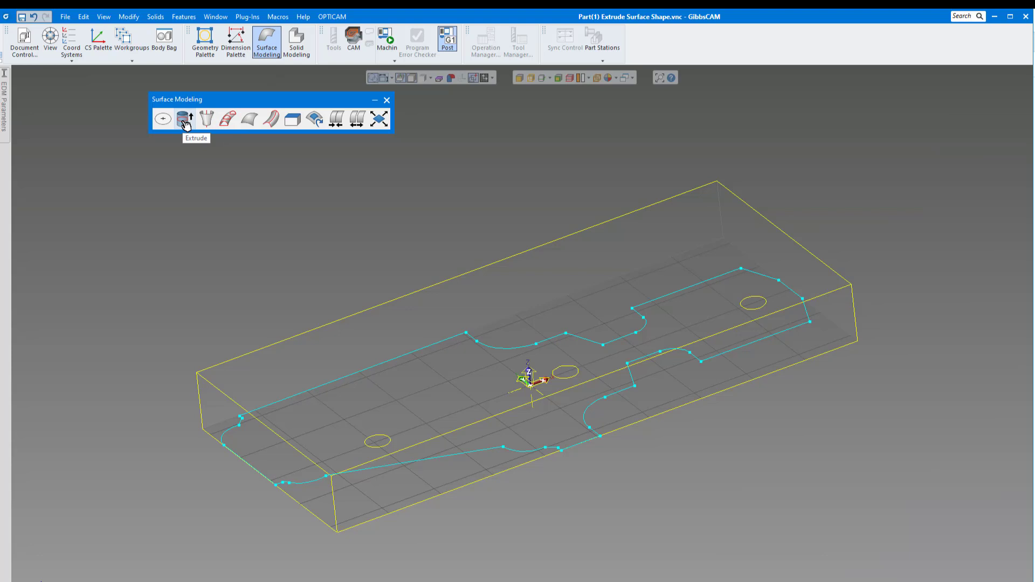
- Extrude the contour into sheet walls along the full profile, leaving the circles unextruded
left_click(370, 370)
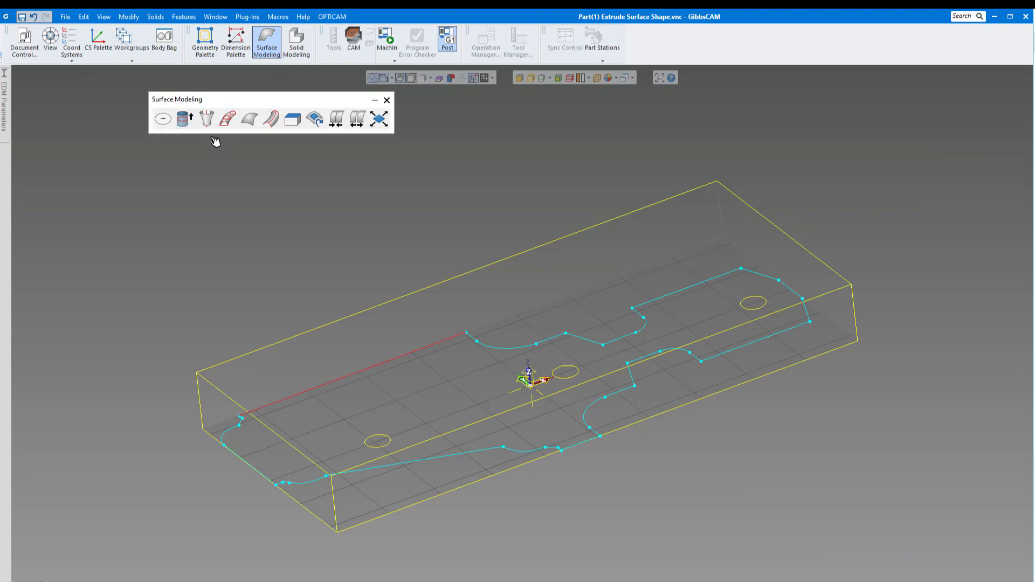
left_click(191, 120)
left_click(267, 252)
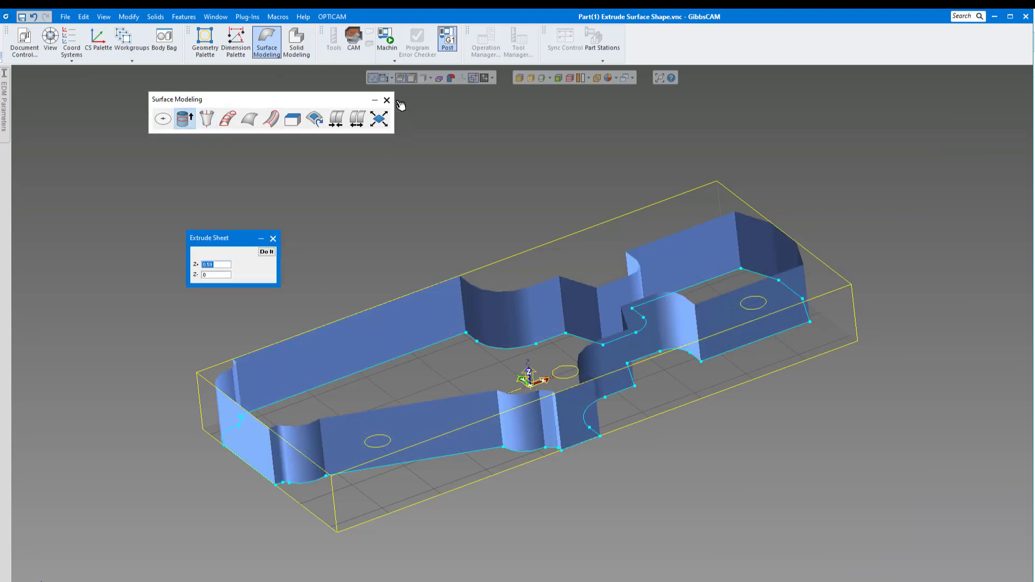
left_click(387, 100)
middle_click_drag(284, 236, 396, 176)
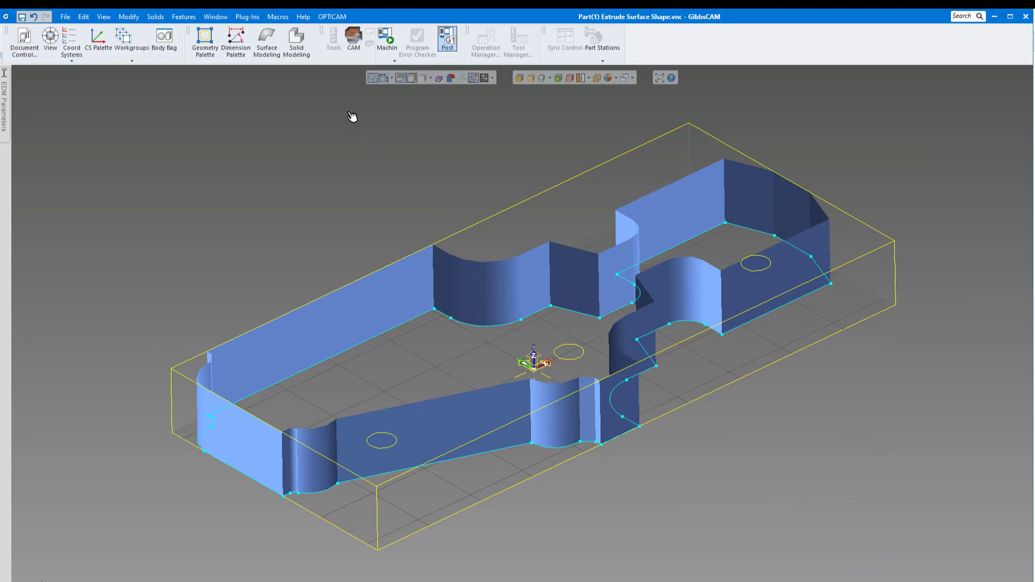
- Use manual feature recognition on Operation 1 to turn the sheet walls into a feature
left_click(7, 75)
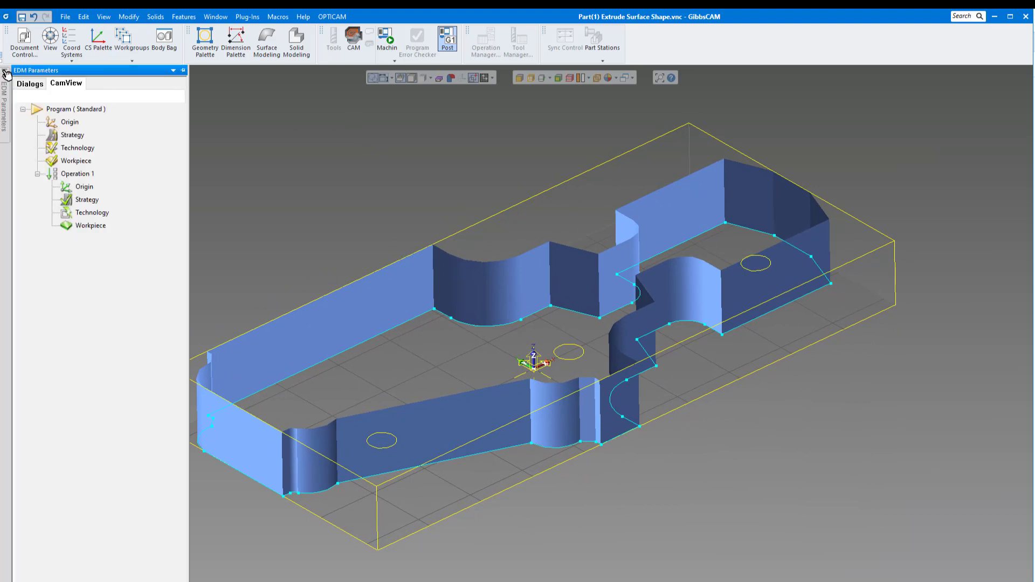
right_click(78, 176)
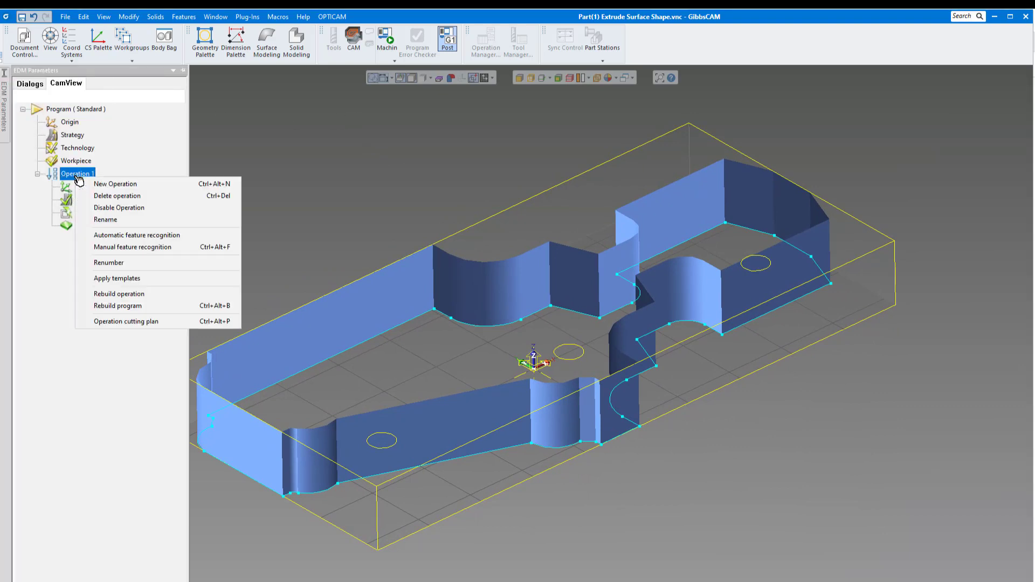
left_click(118, 247)
left_click(225, 437)
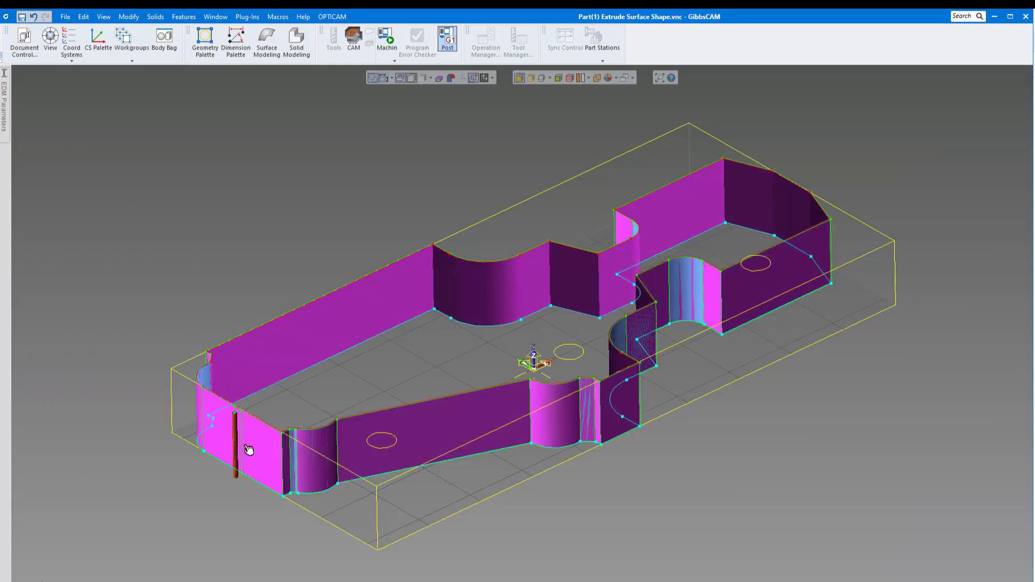
- Start the OPTICAM graphic simulation of the cut
left_click(332, 16)
left_click(440, 54)
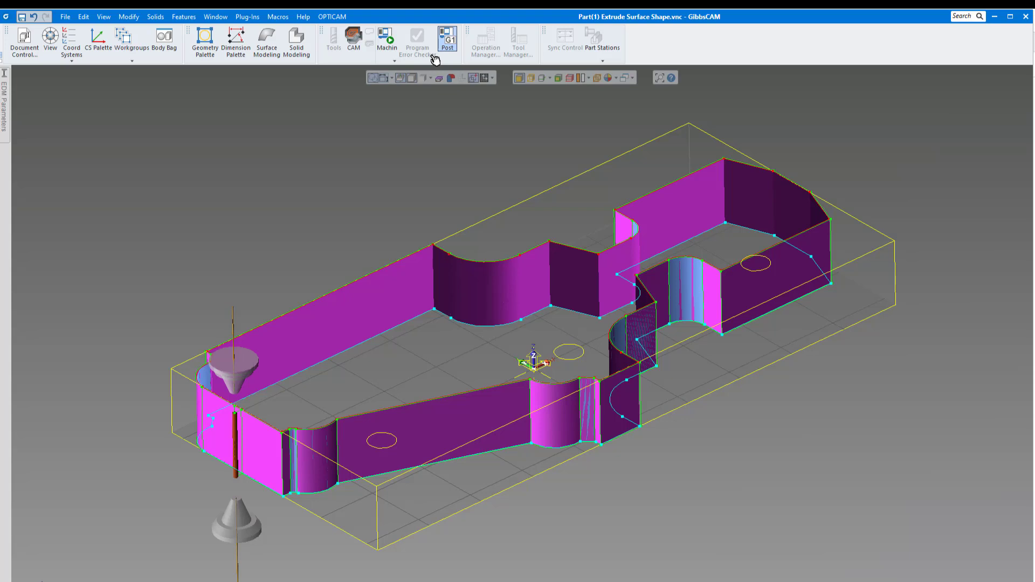
mouse_move(7, 77)
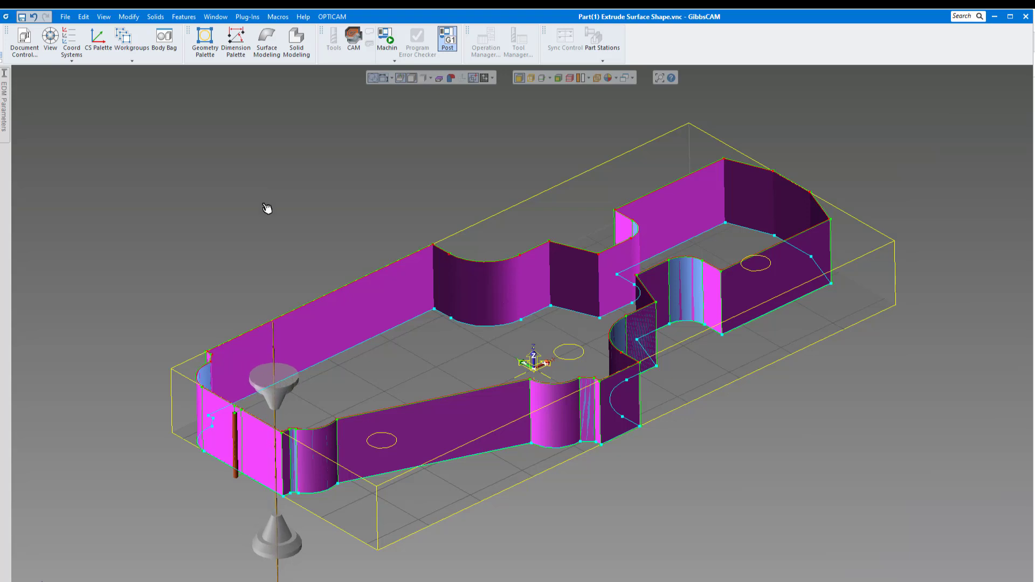
- Raise the simulation speed with the Simulation Control slider and let the simulation finish
mouse_move(10, 128)
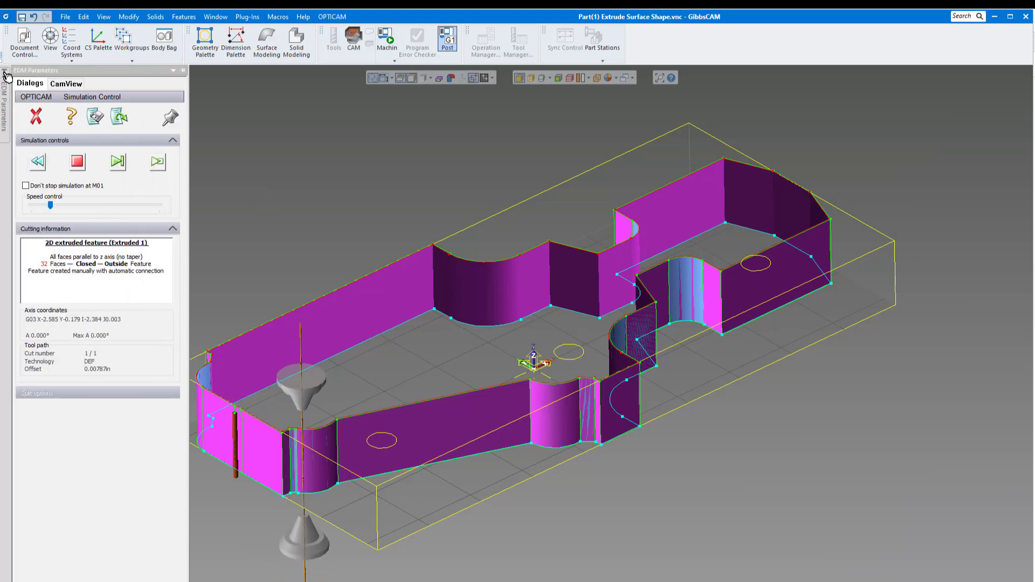
left_click(76, 207)
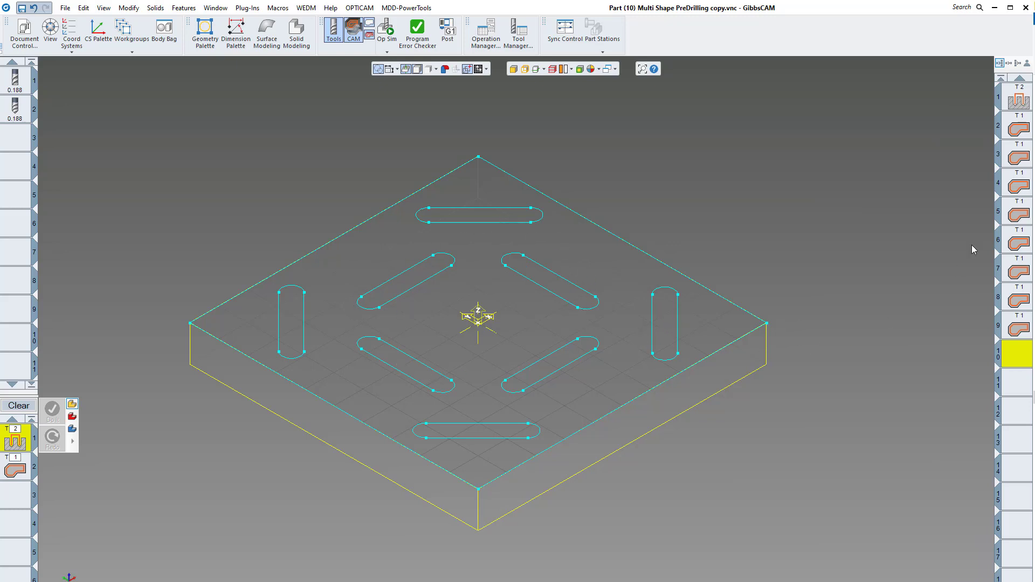
- Open the T2 Holes process and review its Pre-Mill settings
double_click(1021, 97)
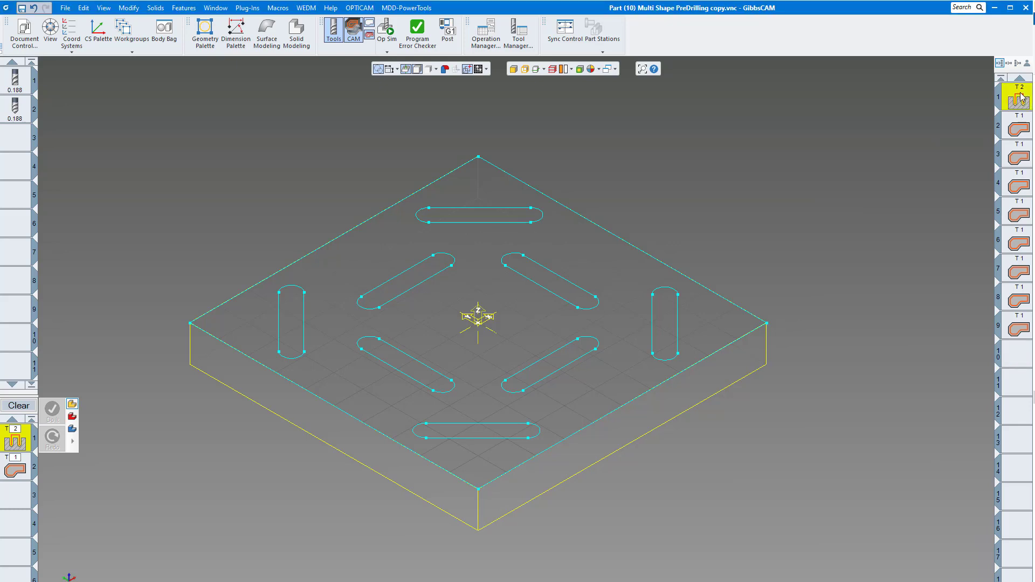
left_click_drag(510, 136, 819, 169)
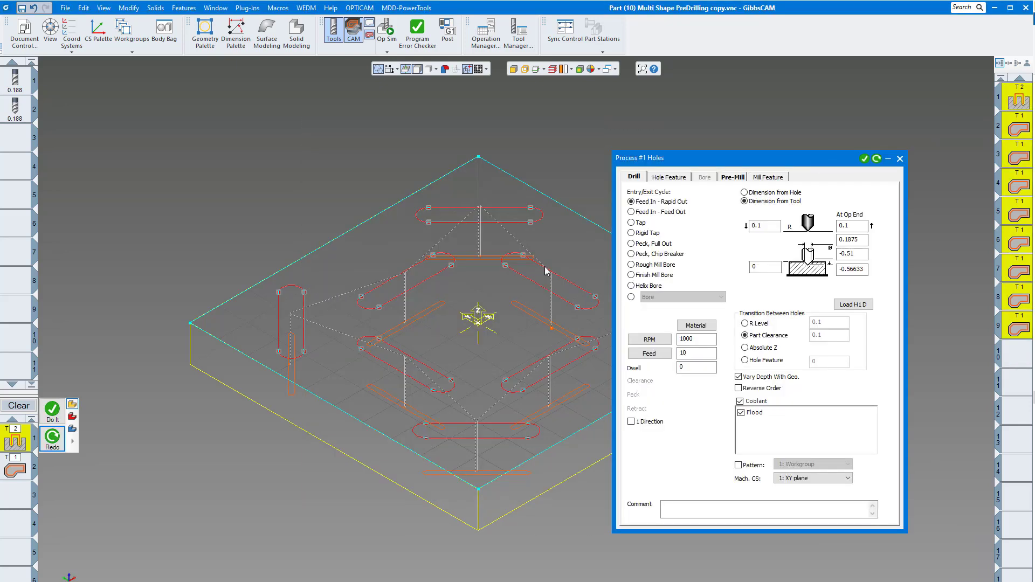
left_click(10, 446)
left_click(733, 177)
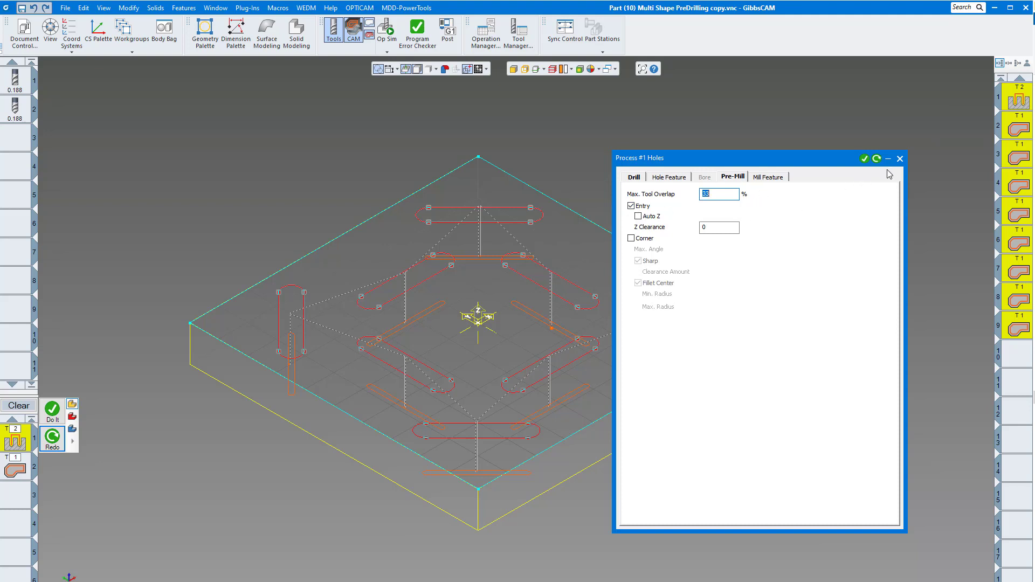
left_click(900, 159)
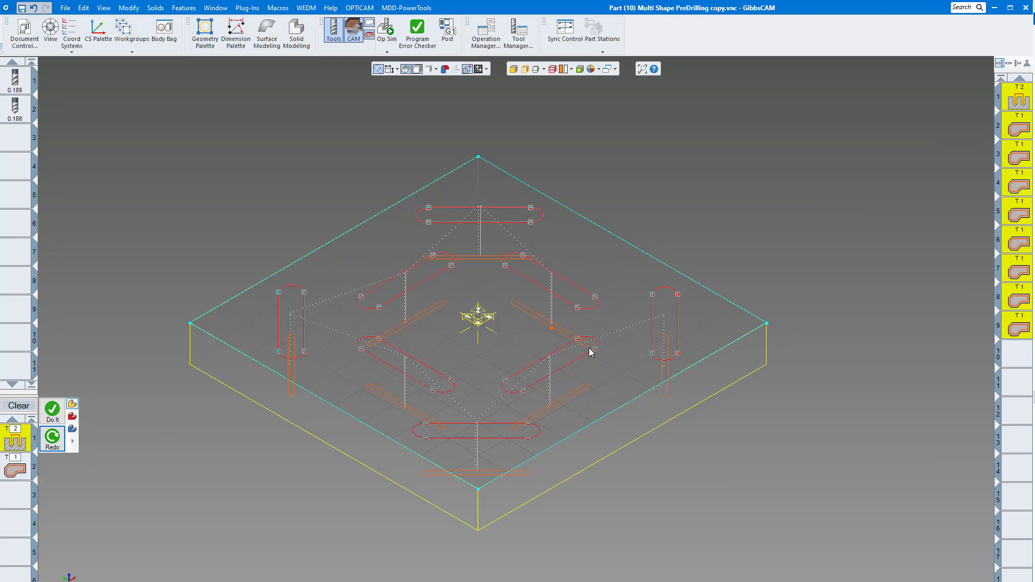
- Zoom and pan to show all slot toolpaths with their predrill points
scroll(633, 268, "up", 1)
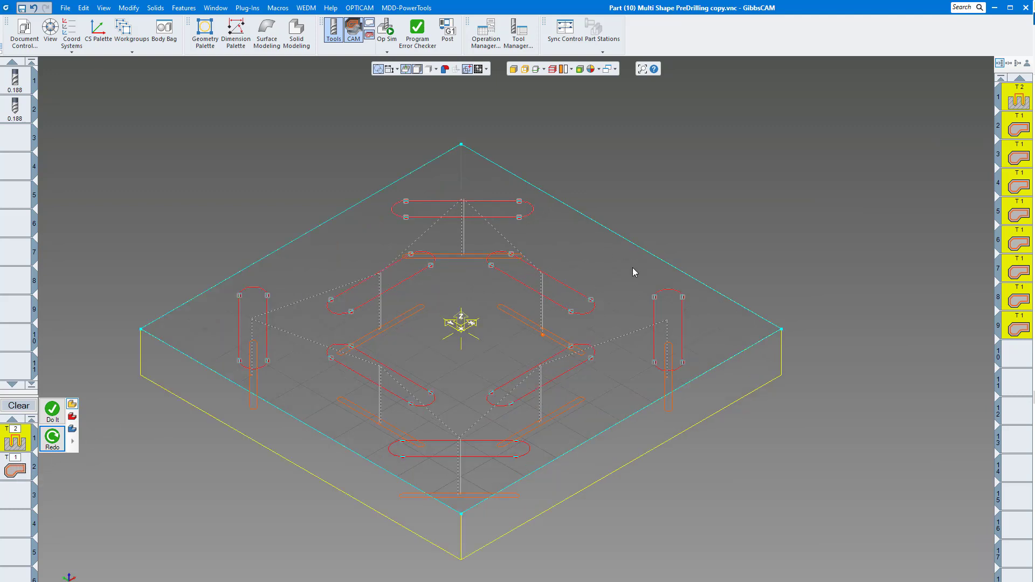
scroll(538, 338, "down", 2)
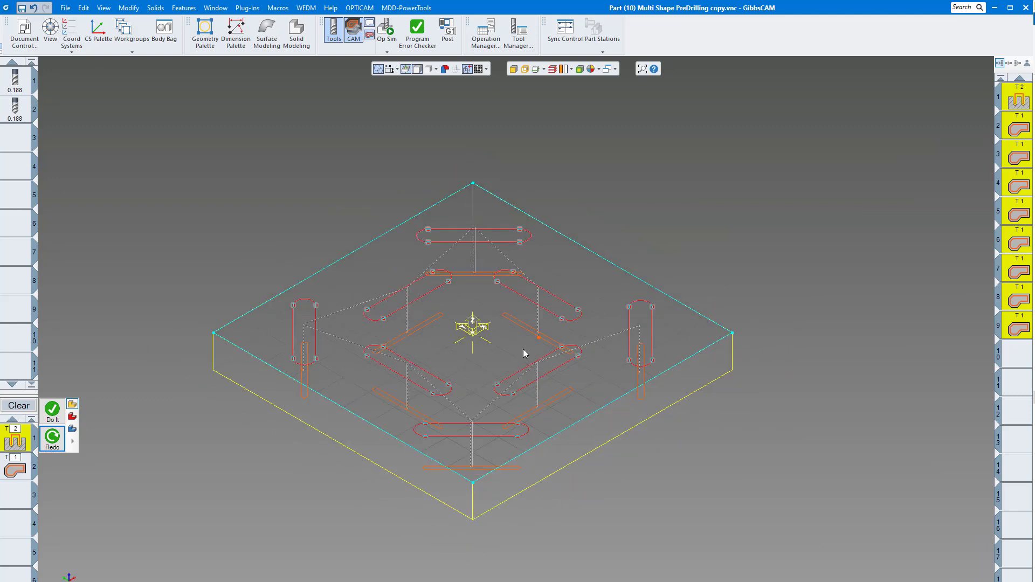
middle_click_drag(535, 357, 571, 344)
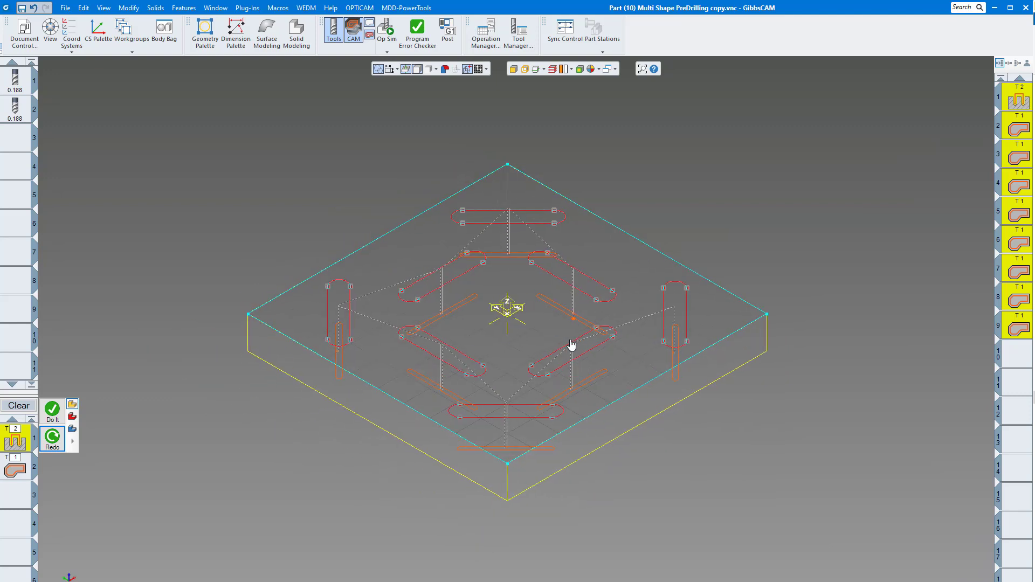
- Rewind and run the Op Sim through all slots, then close the simulation
left_click(387, 30)
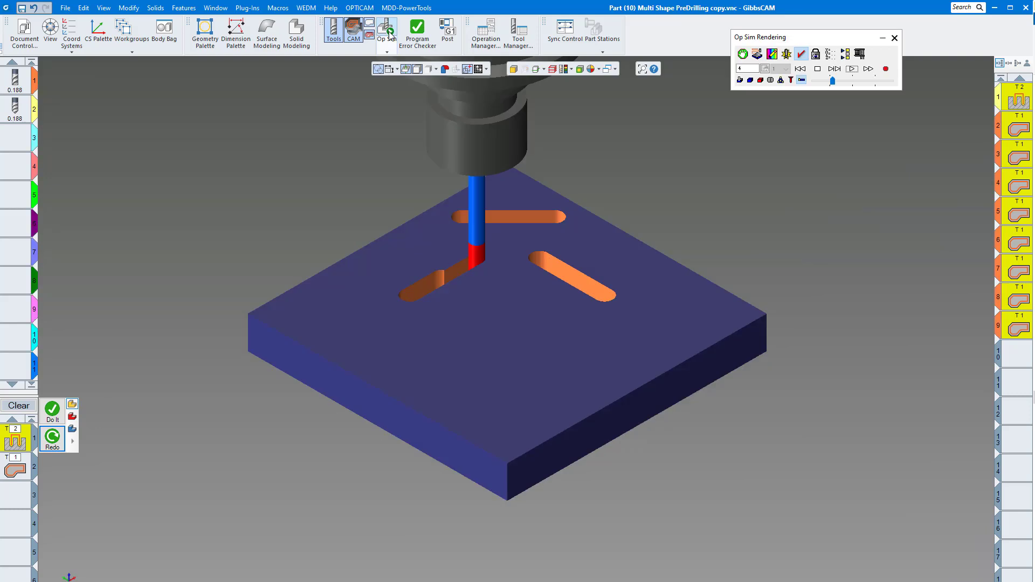
left_click(800, 69)
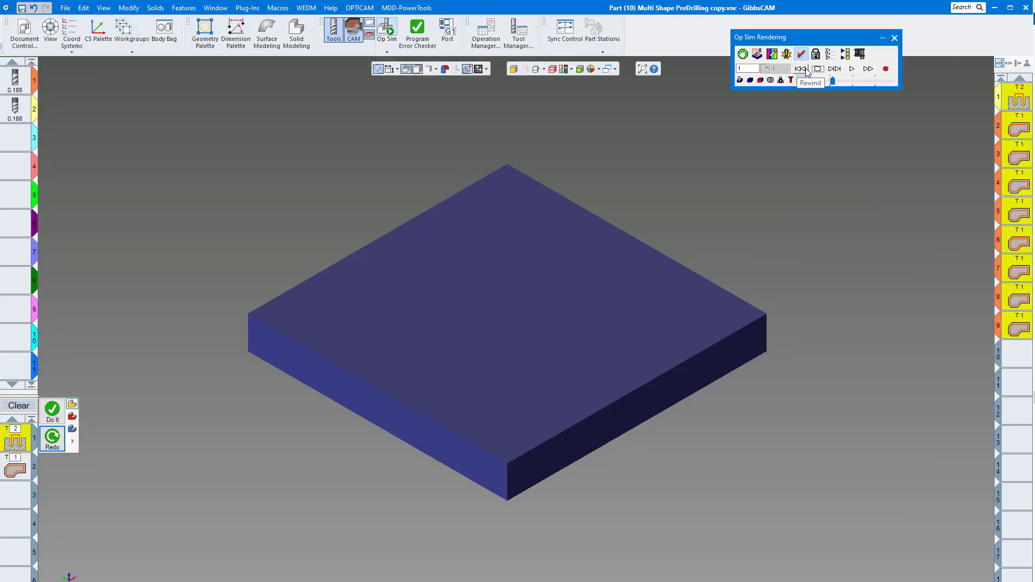
left_click(853, 70)
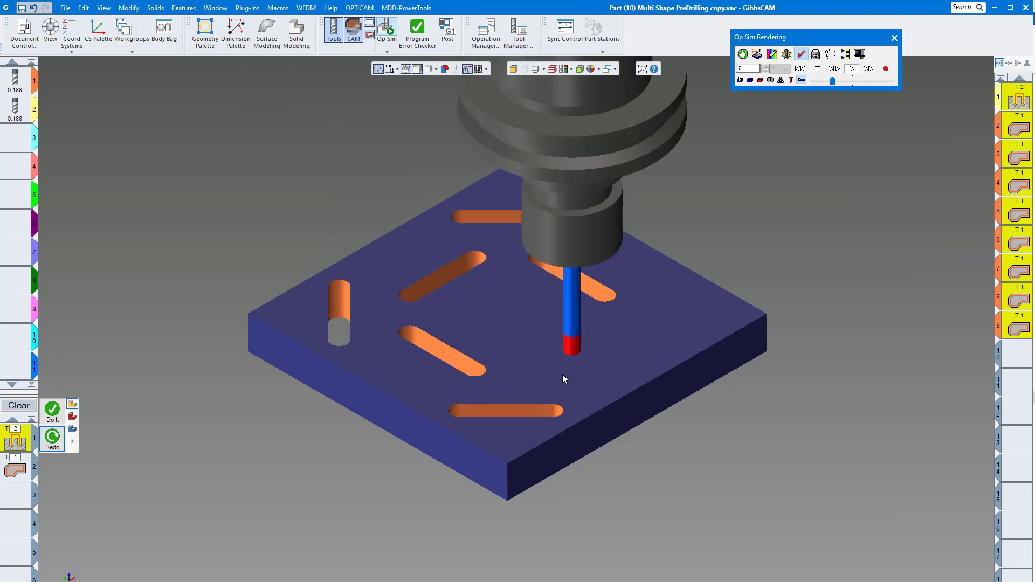
left_click(894, 38)
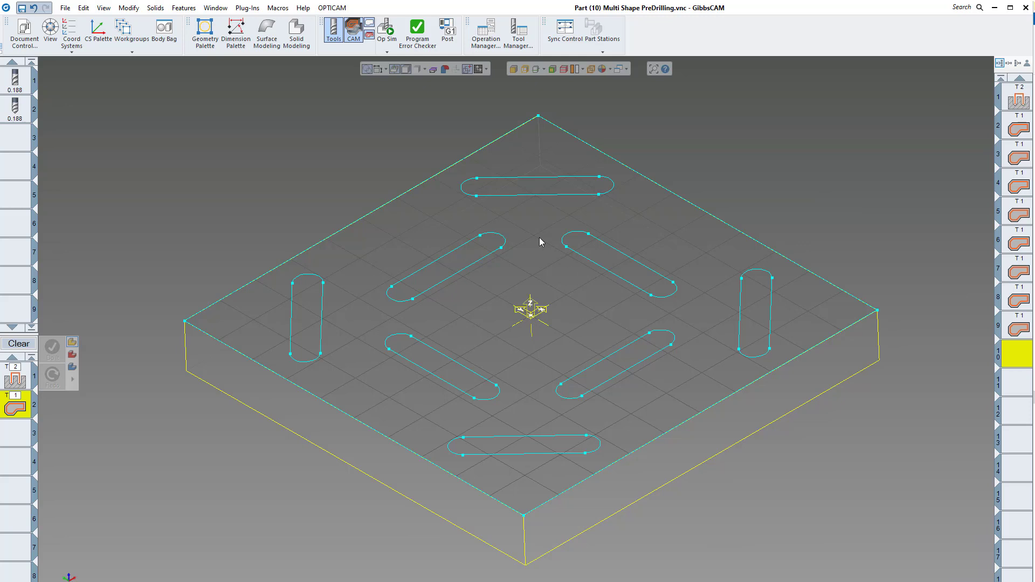
double_click(1022, 108)
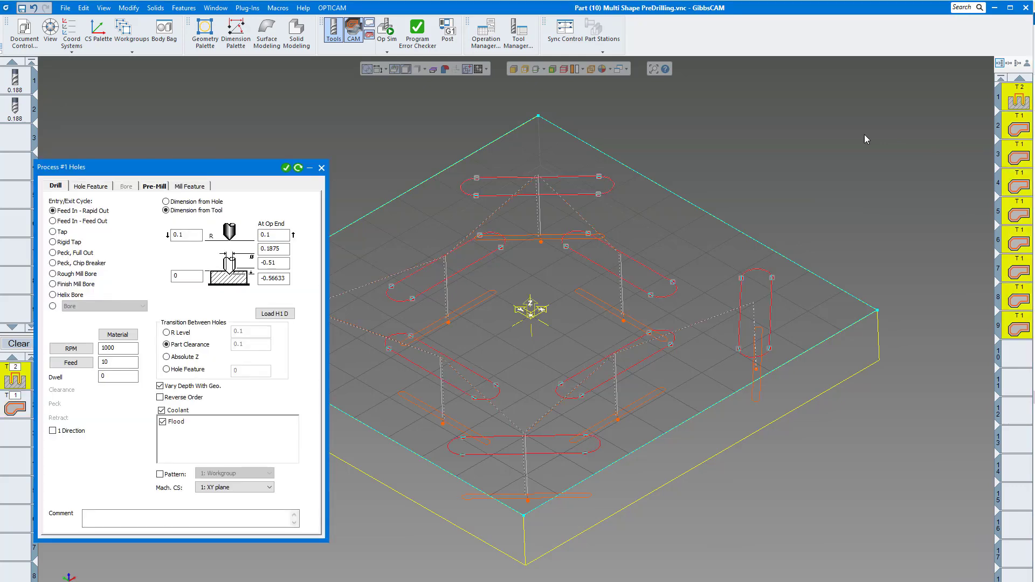
left_click(321, 167)
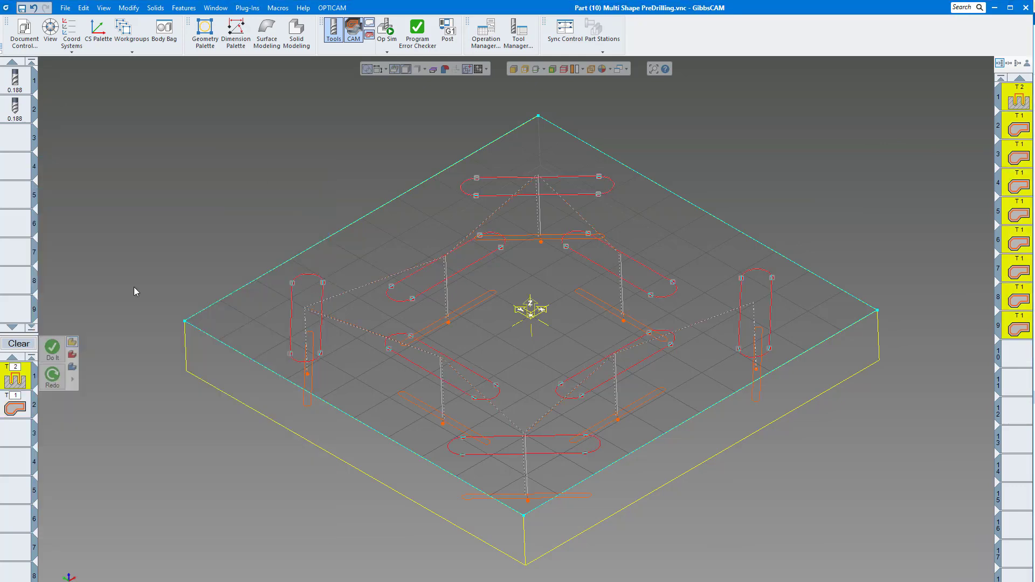
double_click(30, 372)
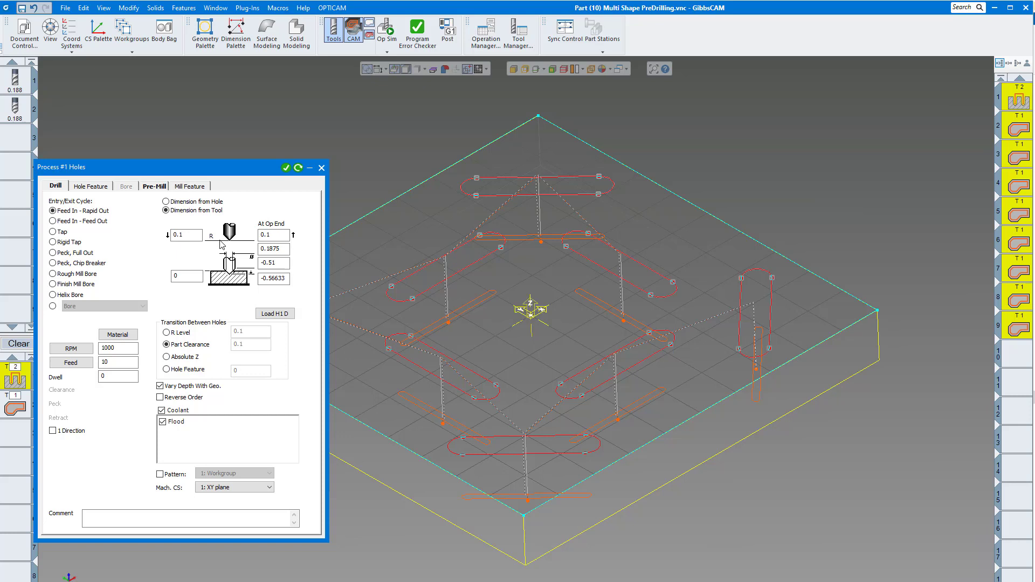
left_click(156, 186)
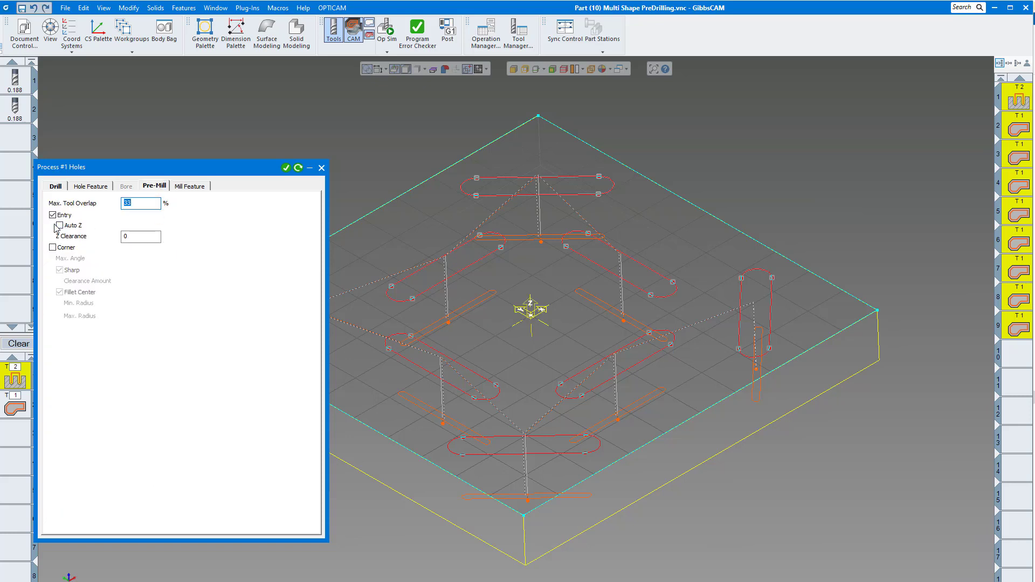
left_click(56, 186)
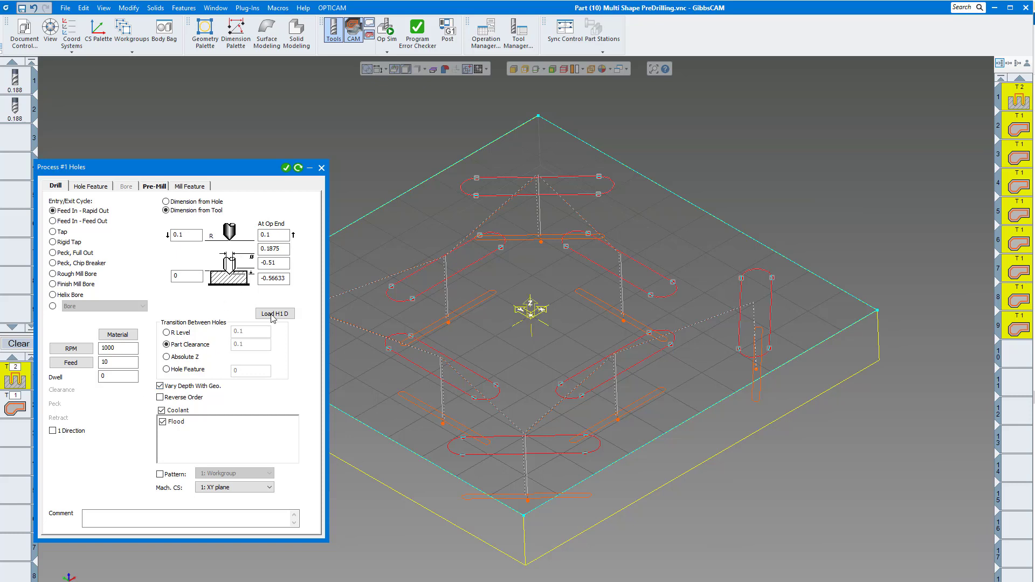
left_click(321, 168)
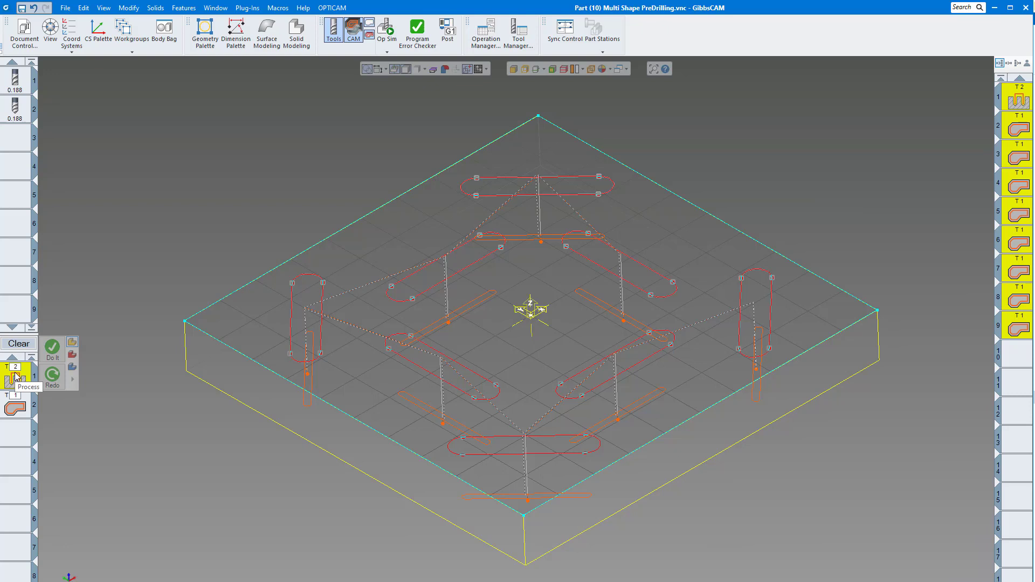
- In Process #2 Contour, toggle the Offset tab from Centerline back to Offset cutting
double_click(15, 409)
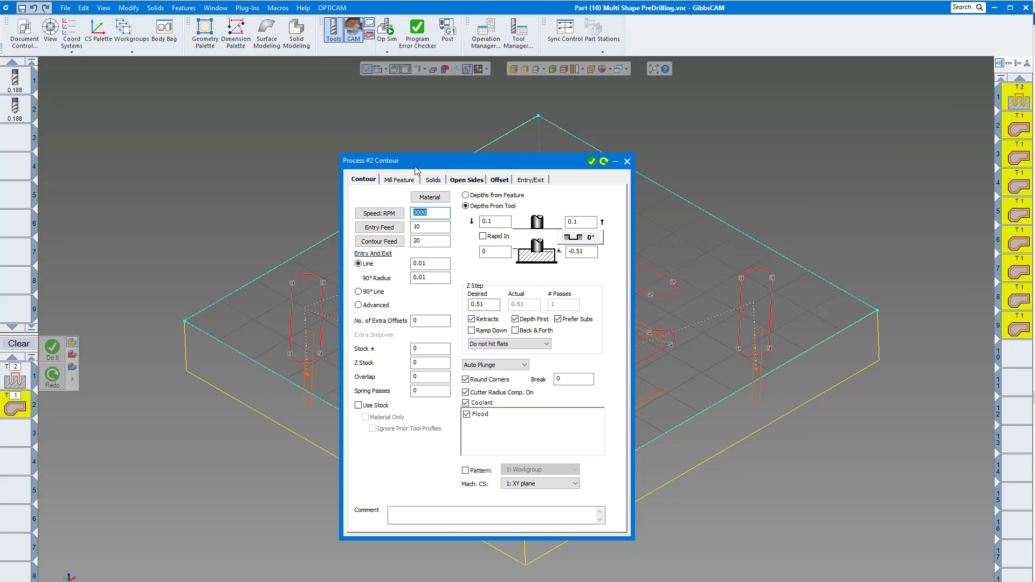
left_click_drag(388, 160, 172, 129)
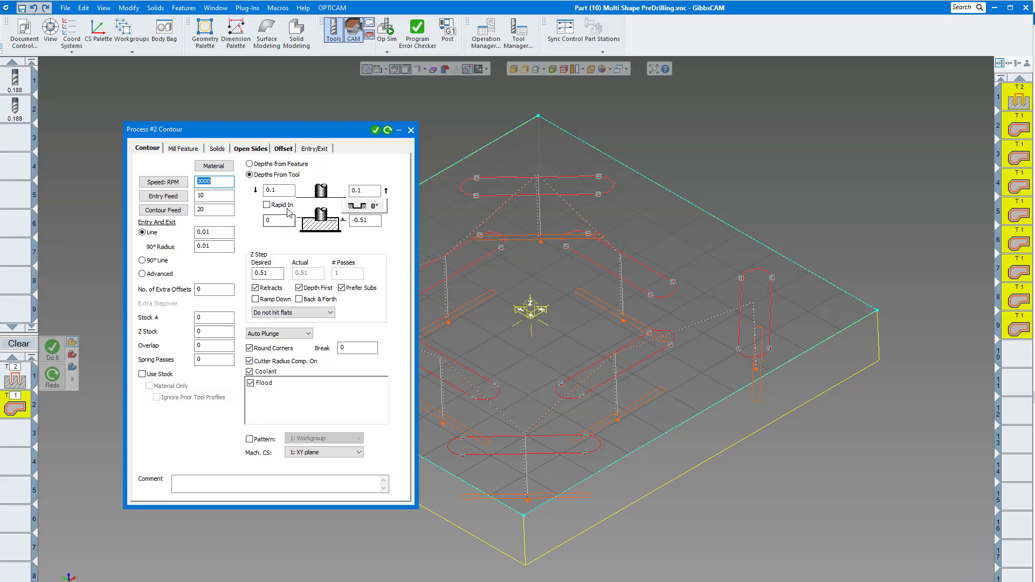
left_click(286, 149)
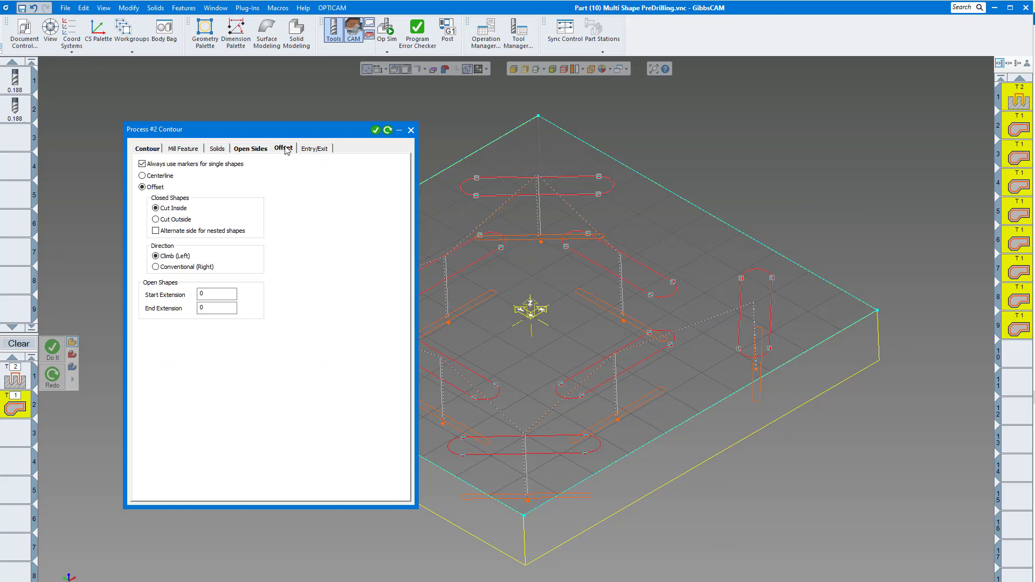
left_click_drag(279, 138, 243, 99)
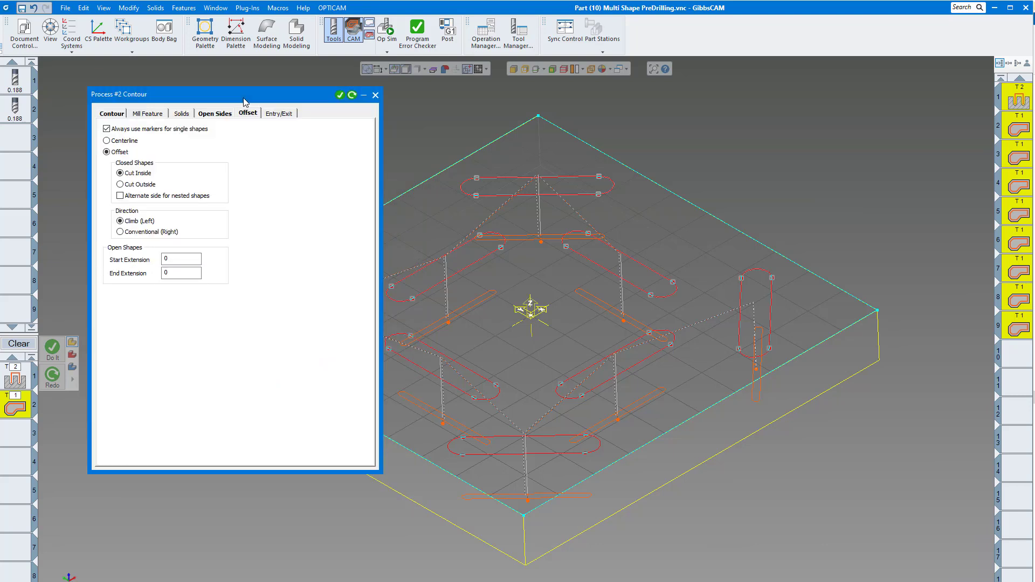
left_click(108, 142)
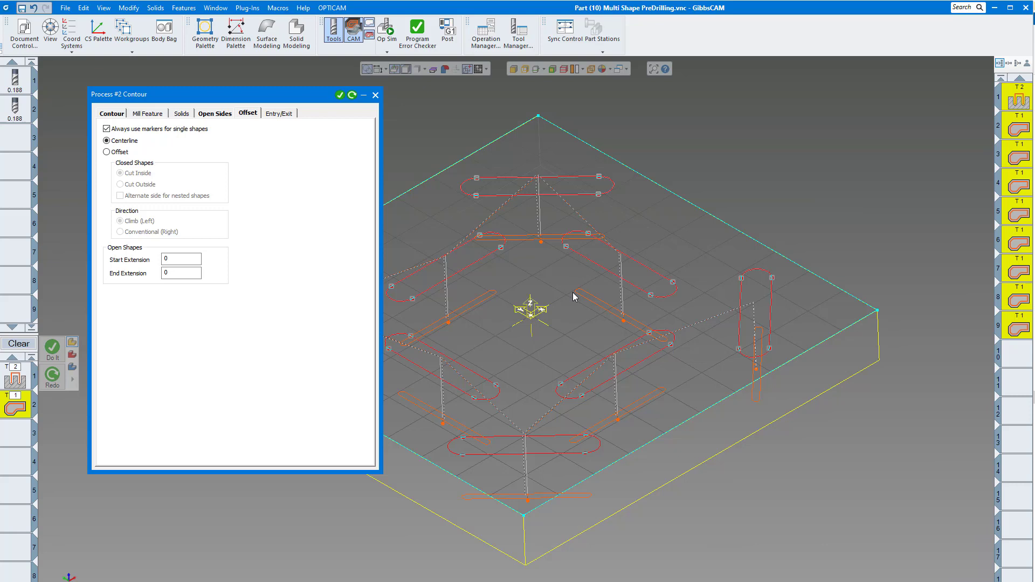
left_click(107, 152)
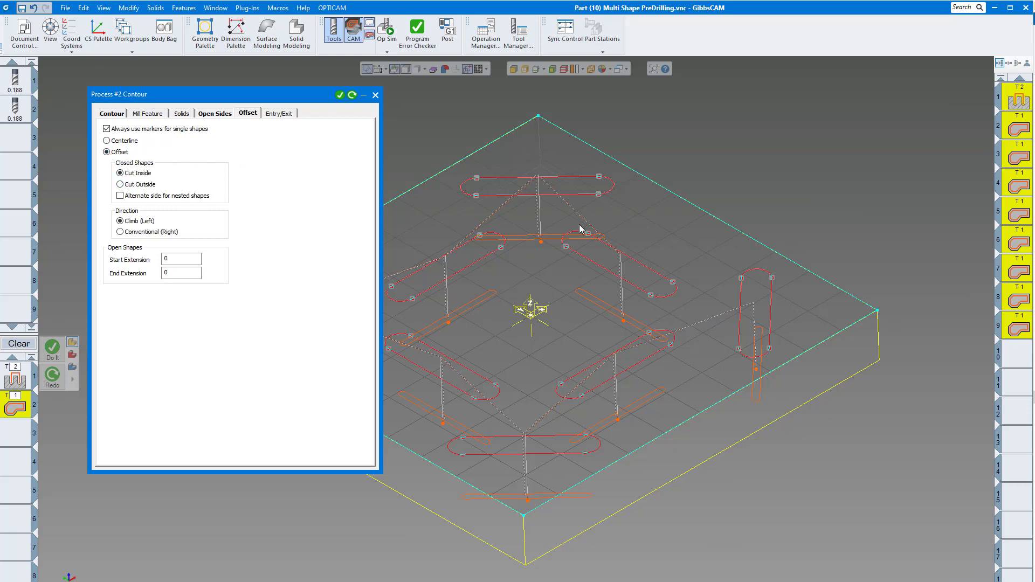
left_click(112, 114)
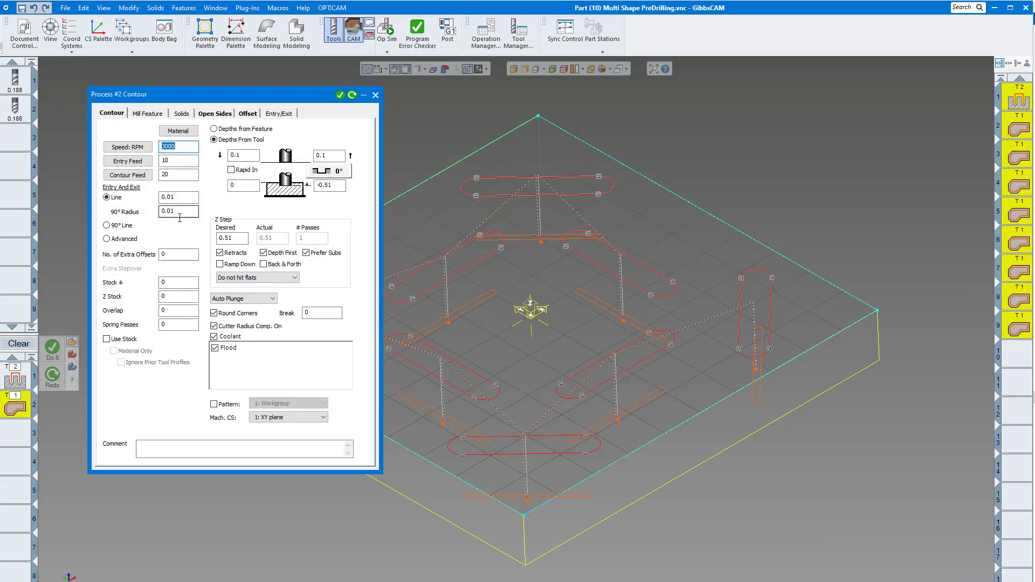
- Run the Op Sim, restart it, and raise the speed until all eight slots are milled
left_click(376, 95)
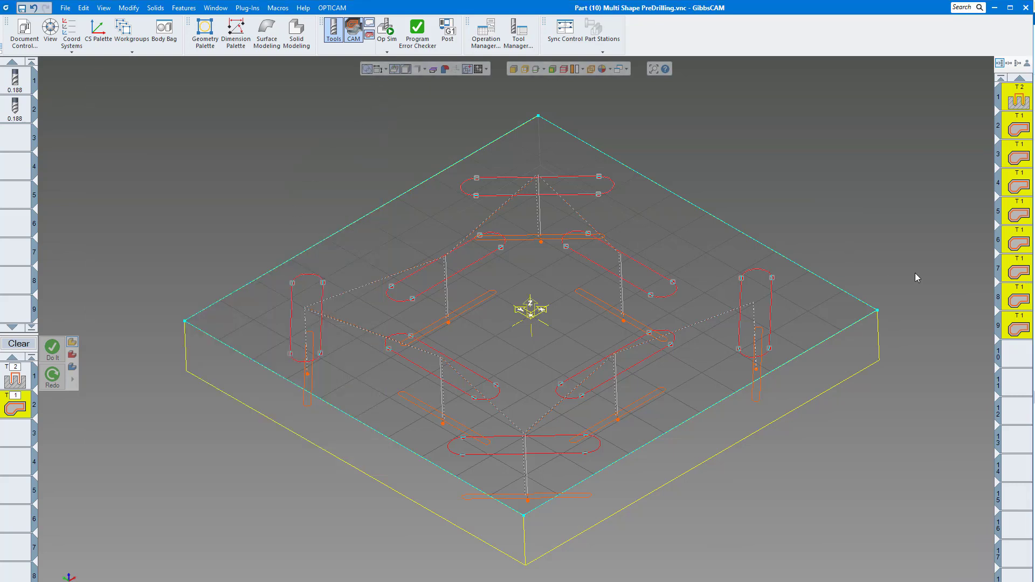
left_click(387, 29)
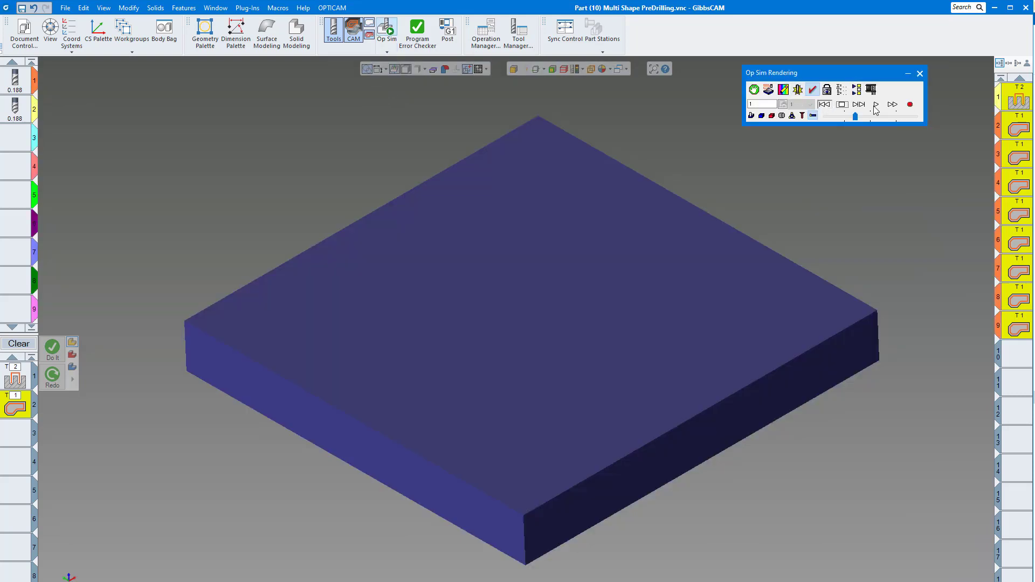
left_click(876, 104)
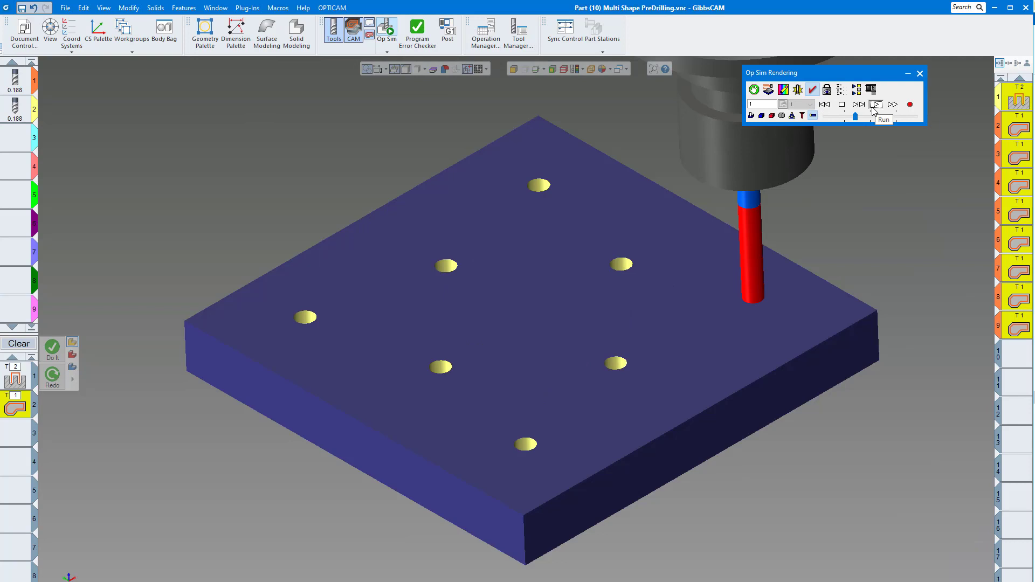
left_click(841, 105)
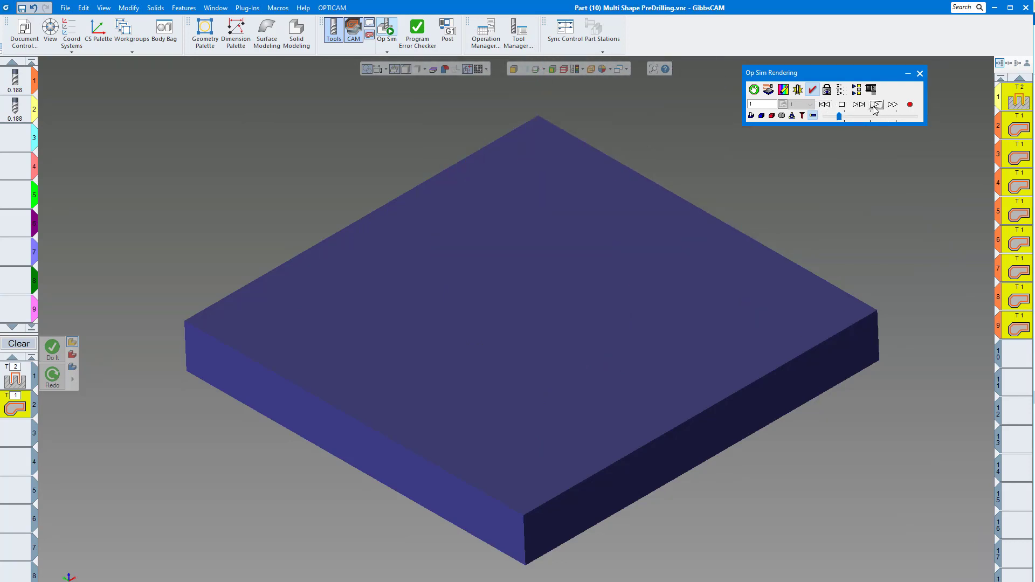
left_click(876, 105)
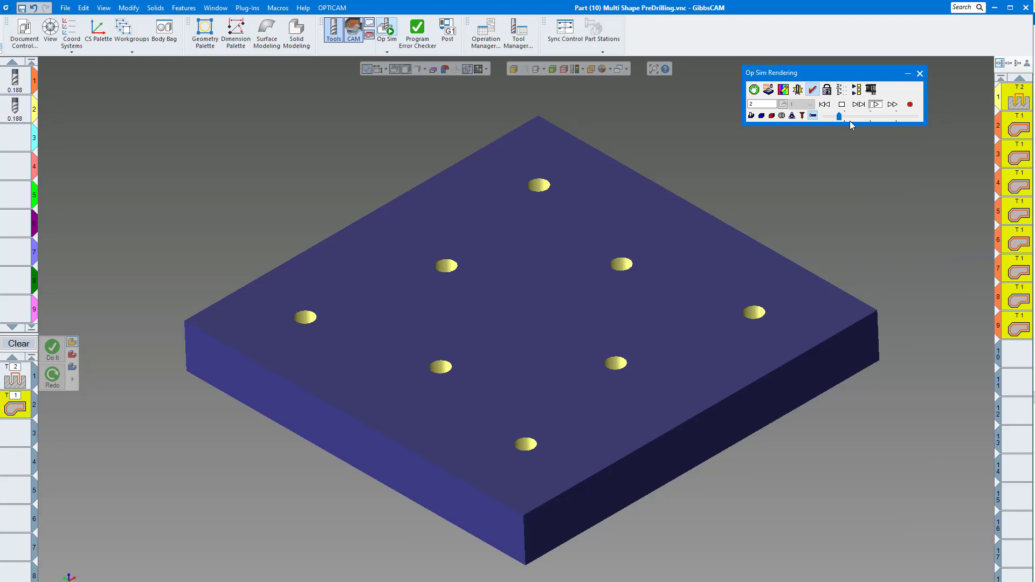
left_click(860, 117)
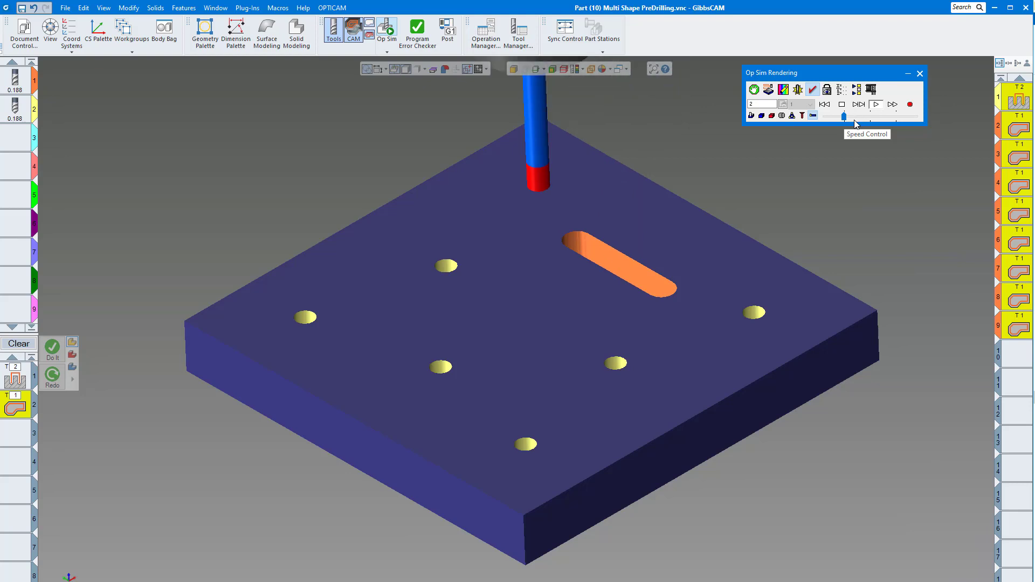
left_click(853, 117)
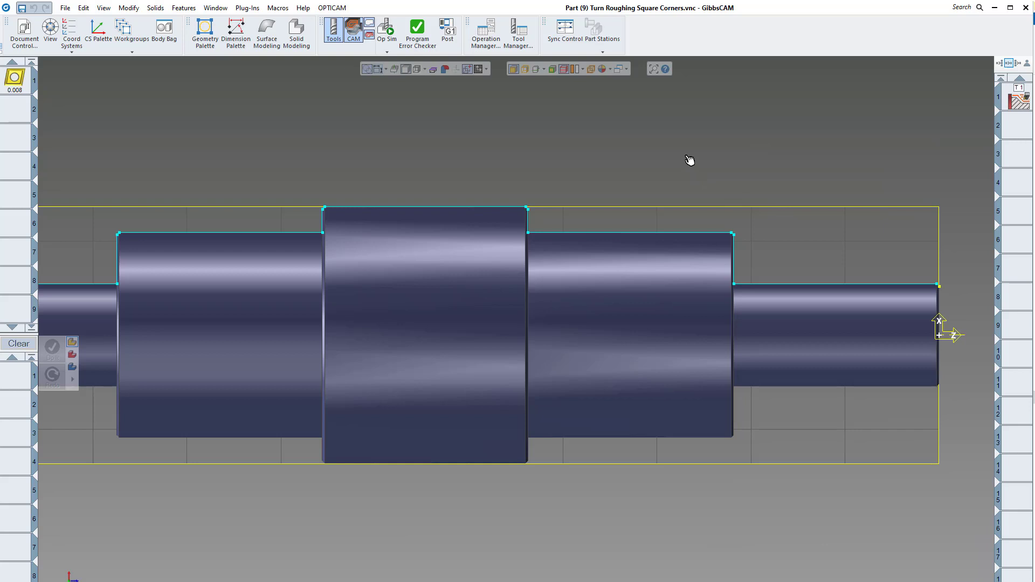
- Zoom into the shaft's step corners, then zoom and pan back to the whole shaft
scroll(760, 248, "up", 3)
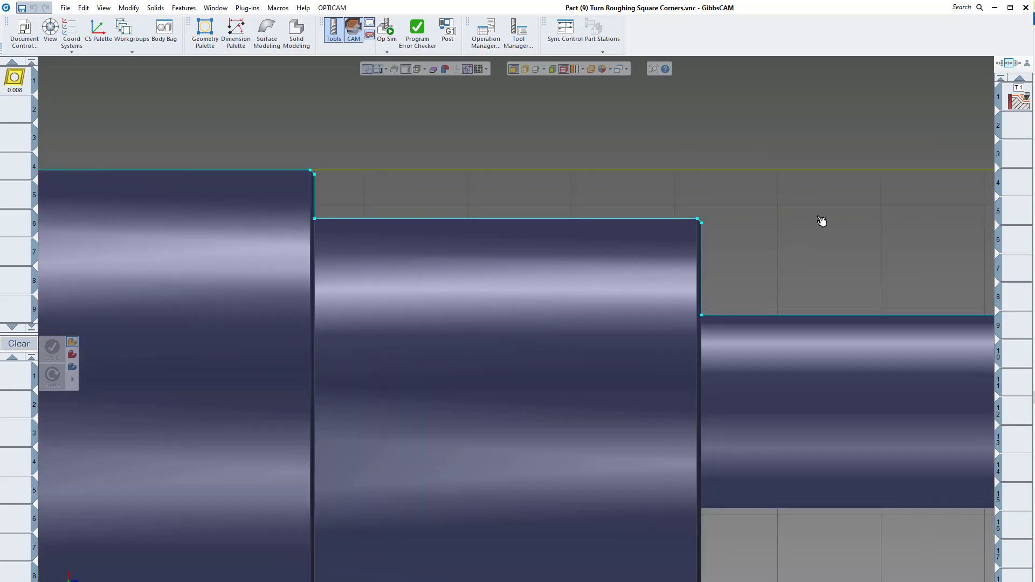
middle_click_drag(821, 222, 585, 199)
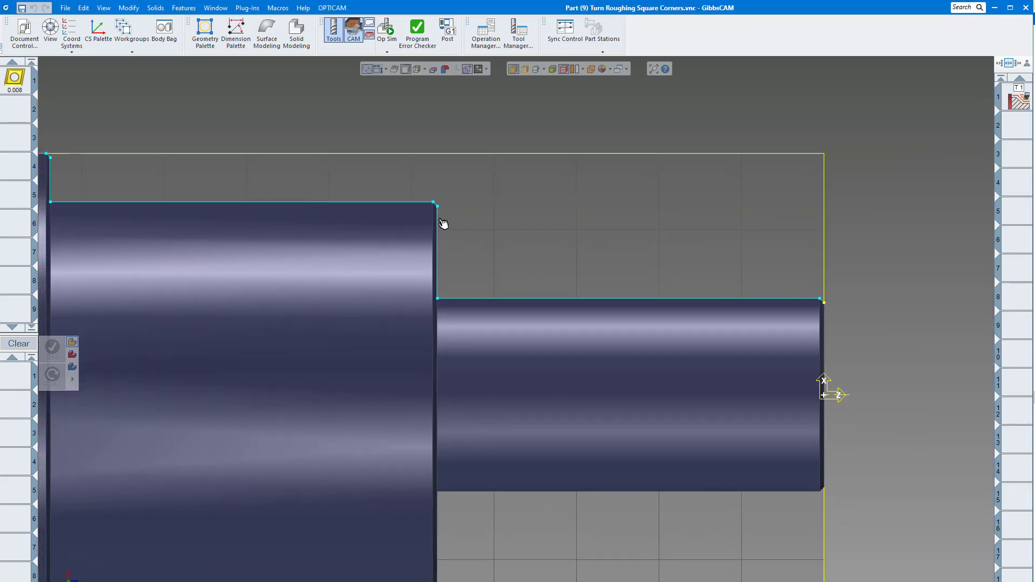
scroll(443, 223, "up", 5)
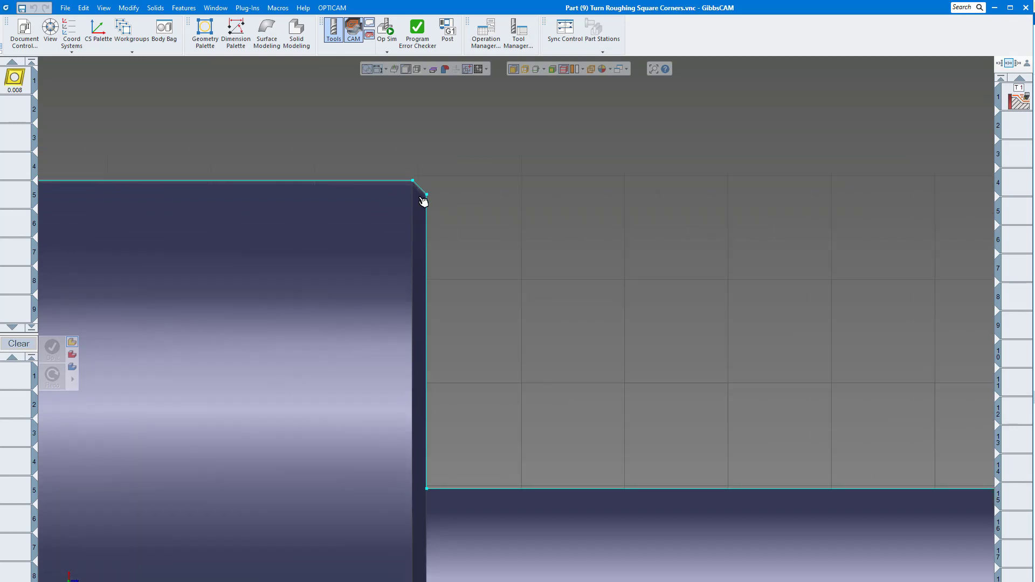
scroll(423, 201, "up", 1)
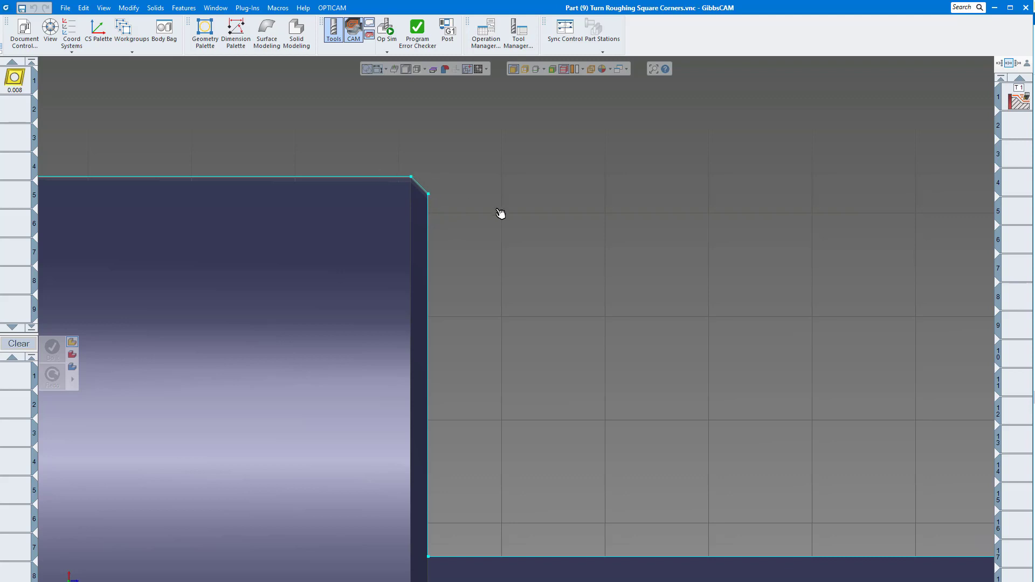
scroll(500, 213, "down", 6)
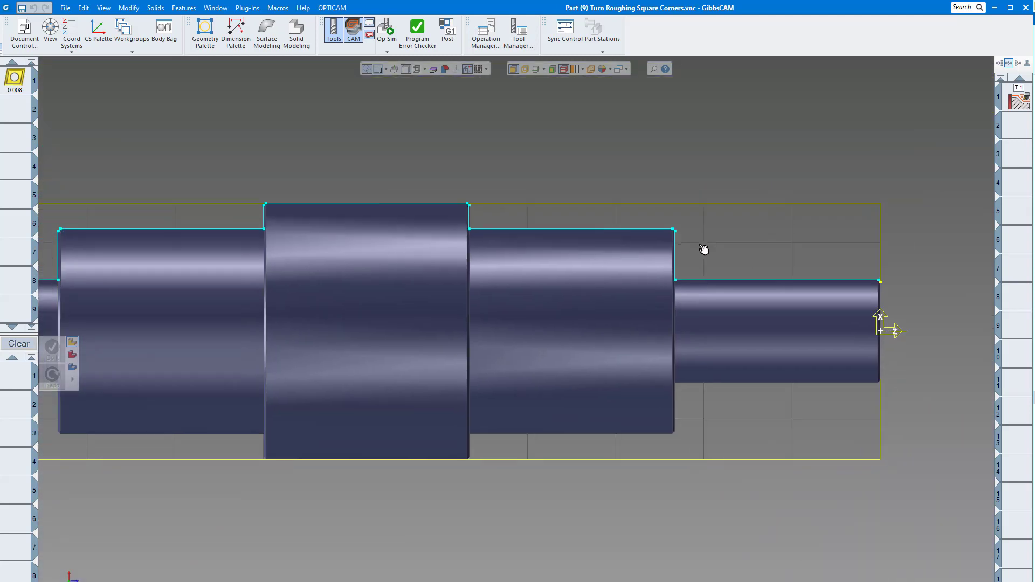
middle_click_drag(703, 249, 739, 261)
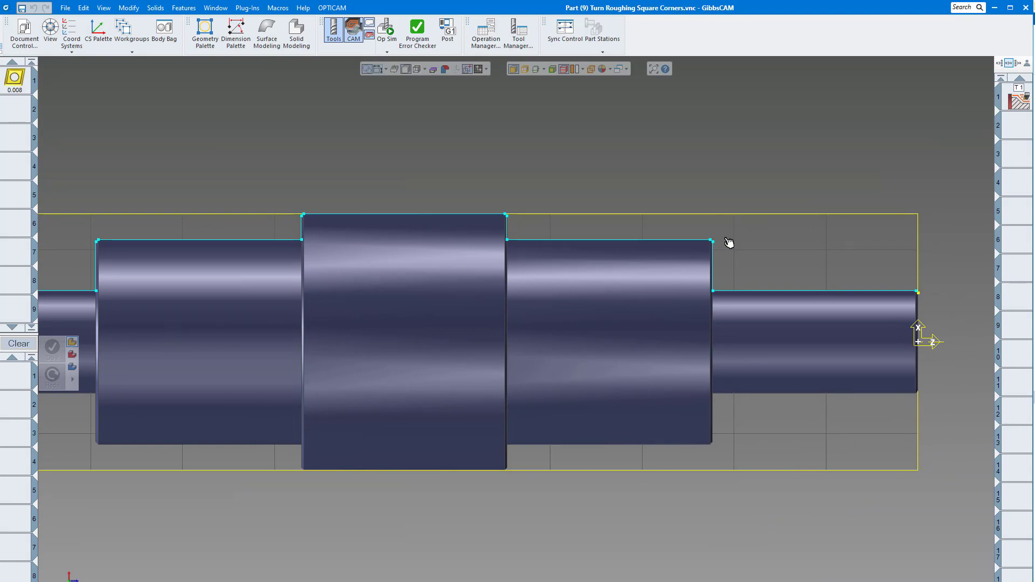
- Create a roughing process for the shaft using tool T1
left_click(1013, 101)
left_click_drag(1012, 101, 15, 375)
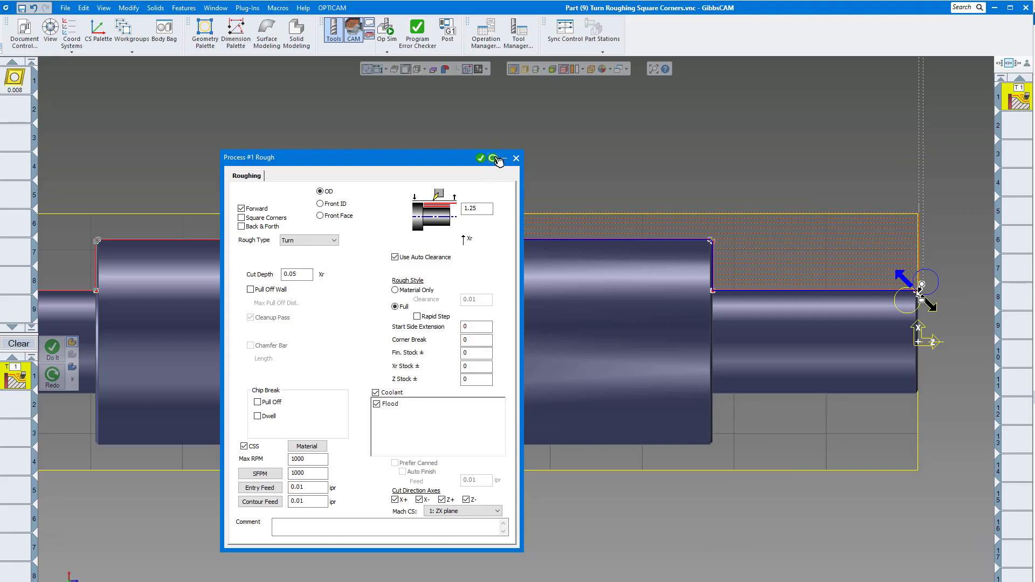
left_click(517, 158)
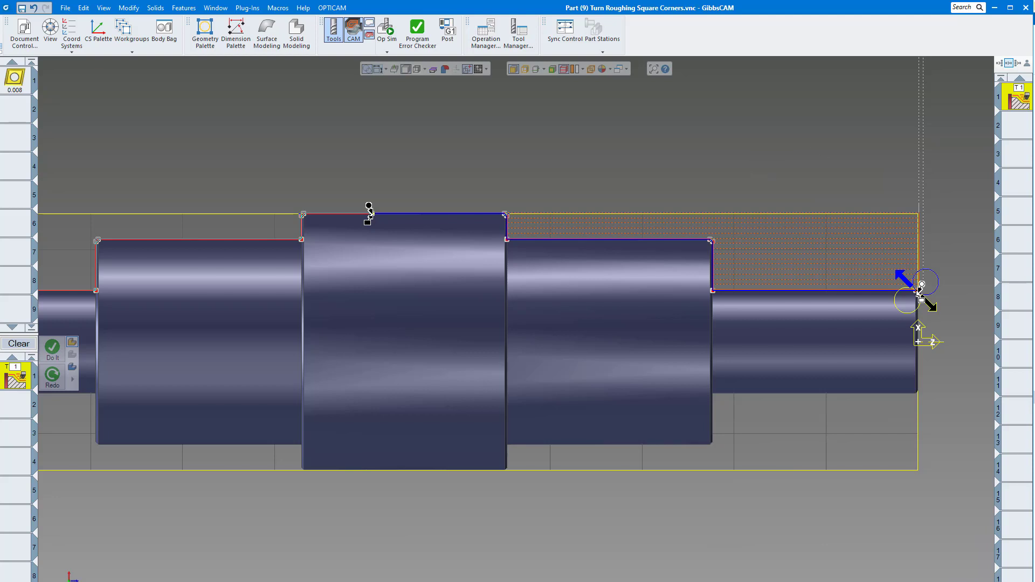
- Post the Fanuc 16T G-code, check the G3X2.5 arc, then reopen the Rough settings
key("ctrl+shift+p")
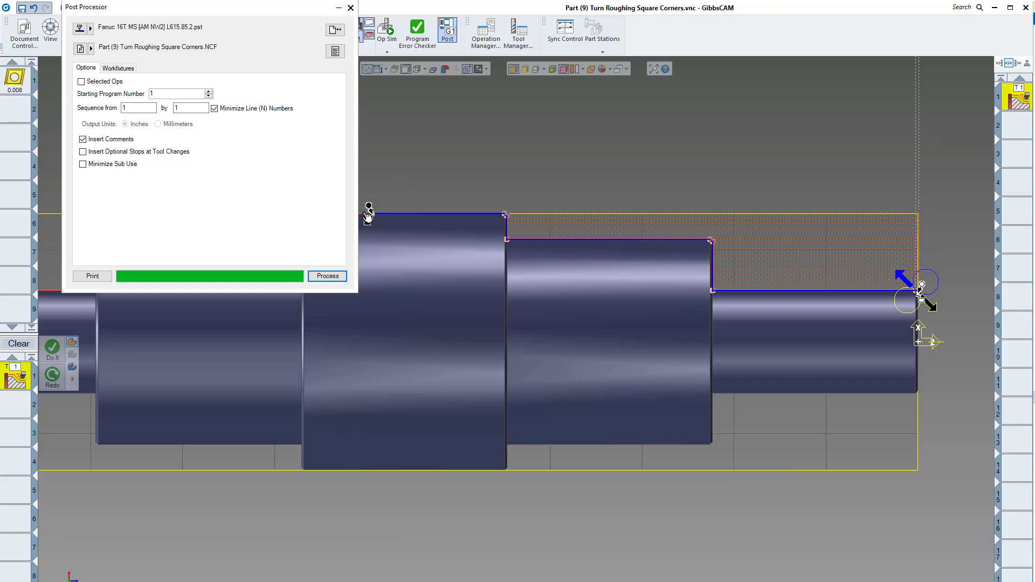
left_click(327, 276)
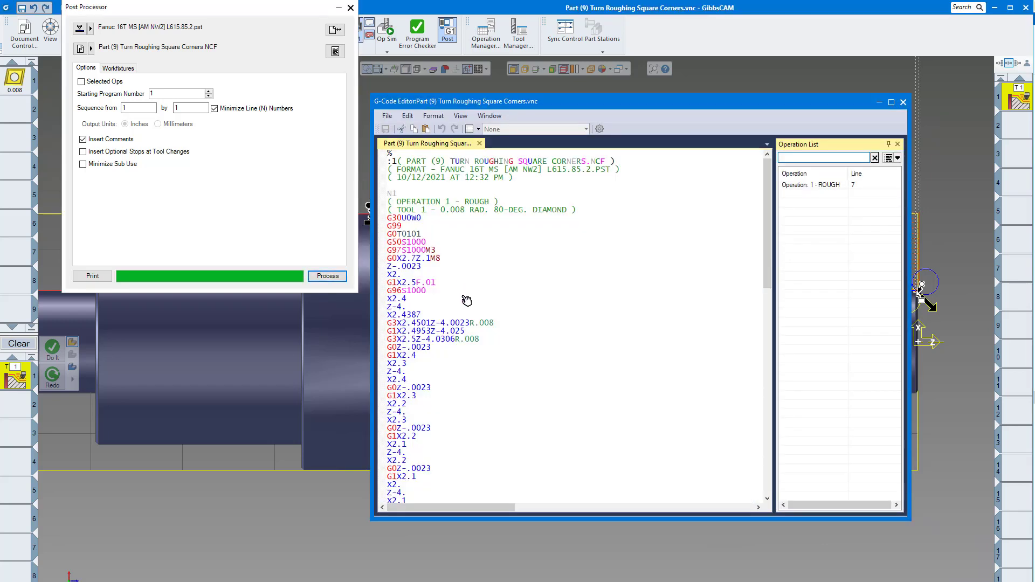
left_click(386, 323)
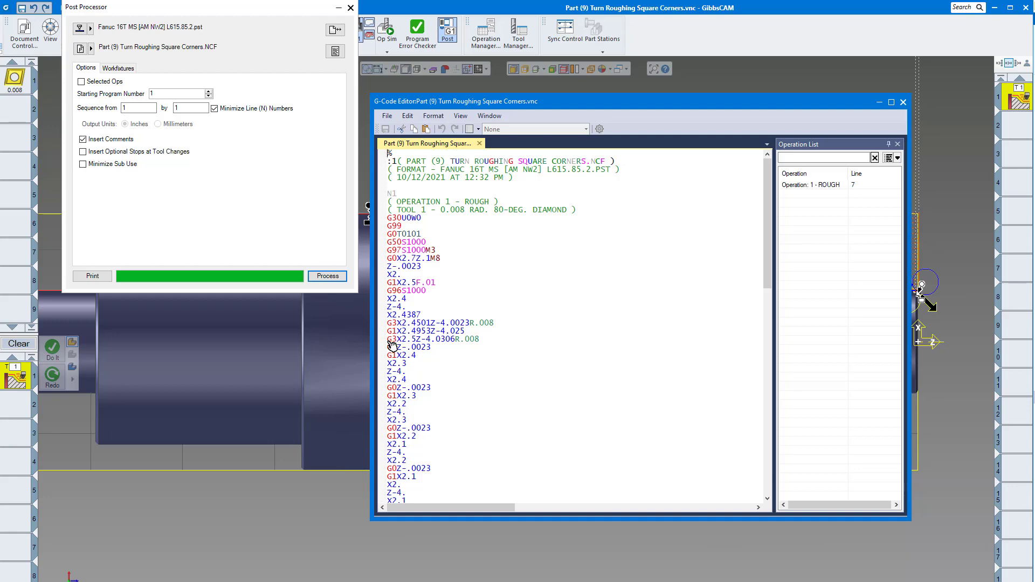
left_click_drag(388, 340, 416, 339)
scroll(418, 375, "down", 20)
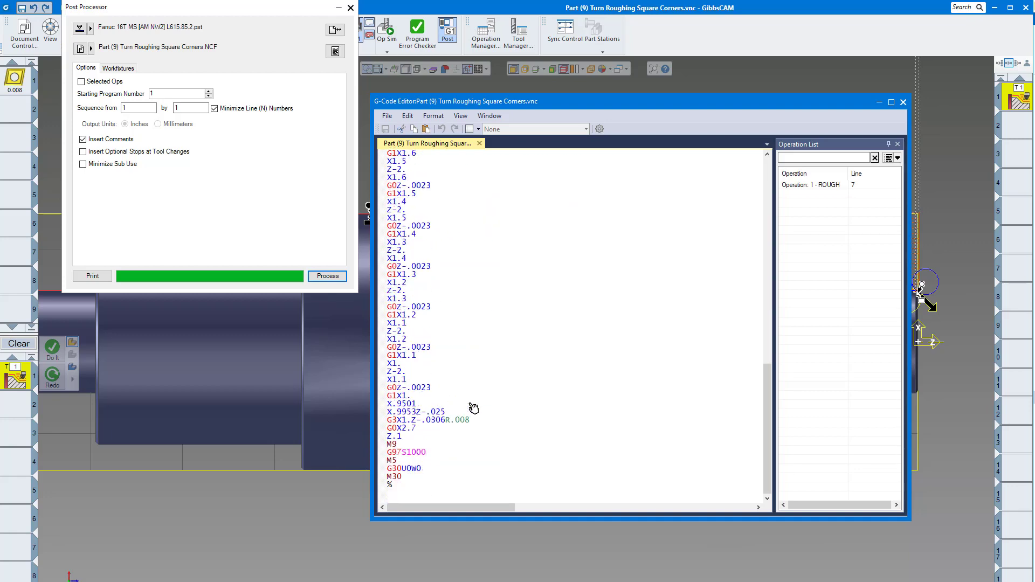
scroll(474, 409, "up", 20)
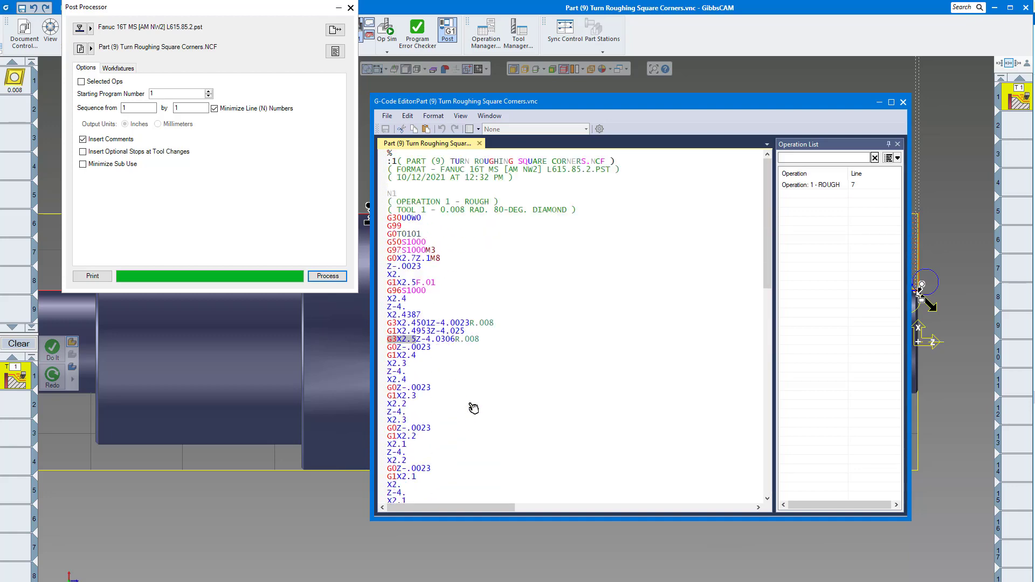
left_click(903, 103)
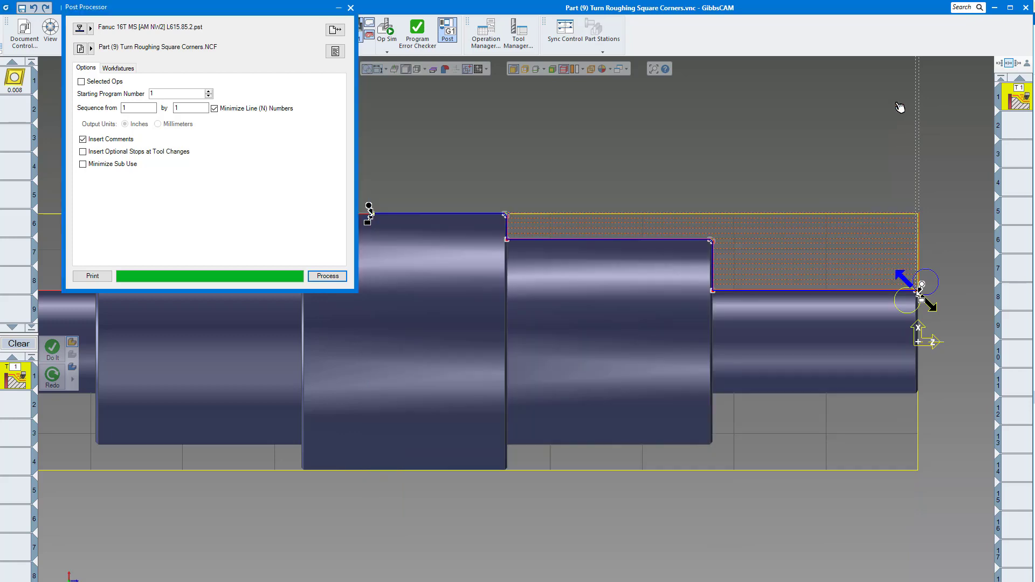
double_click(26, 376)
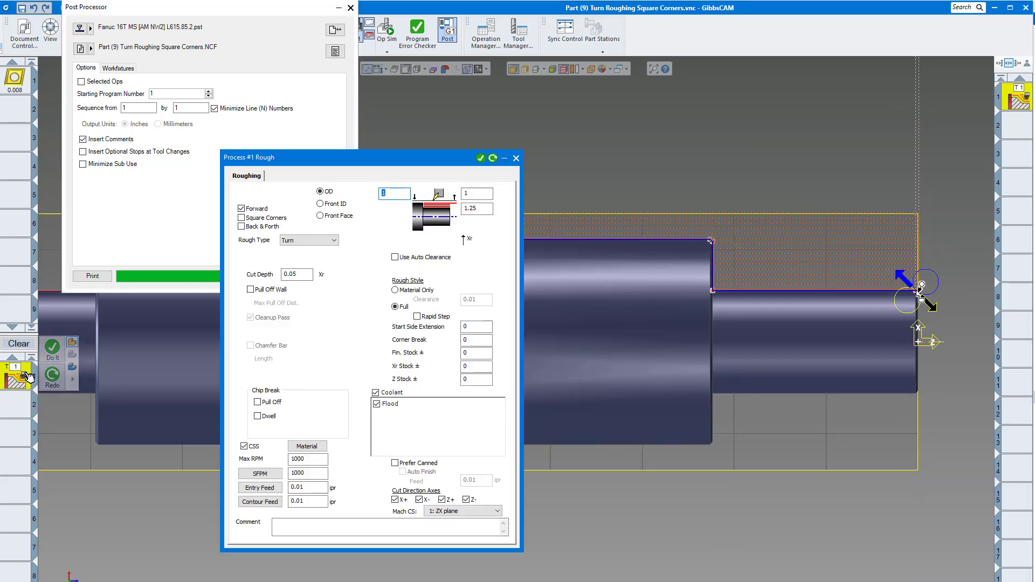
- Turn on Prefer Canned for the roughing operation and regenerate its toolpath
left_click(395, 464)
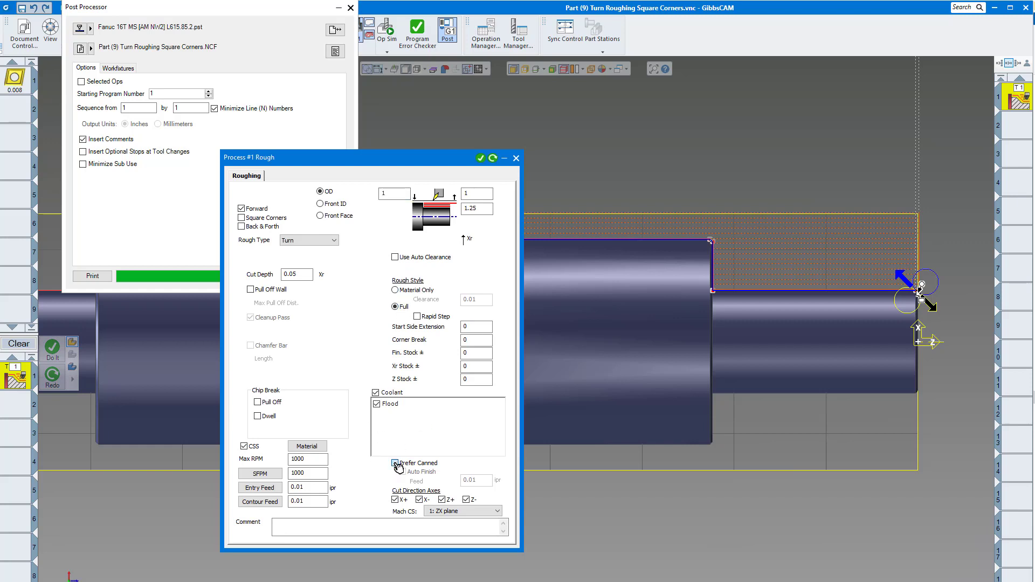
left_click(493, 159)
left_click(516, 158)
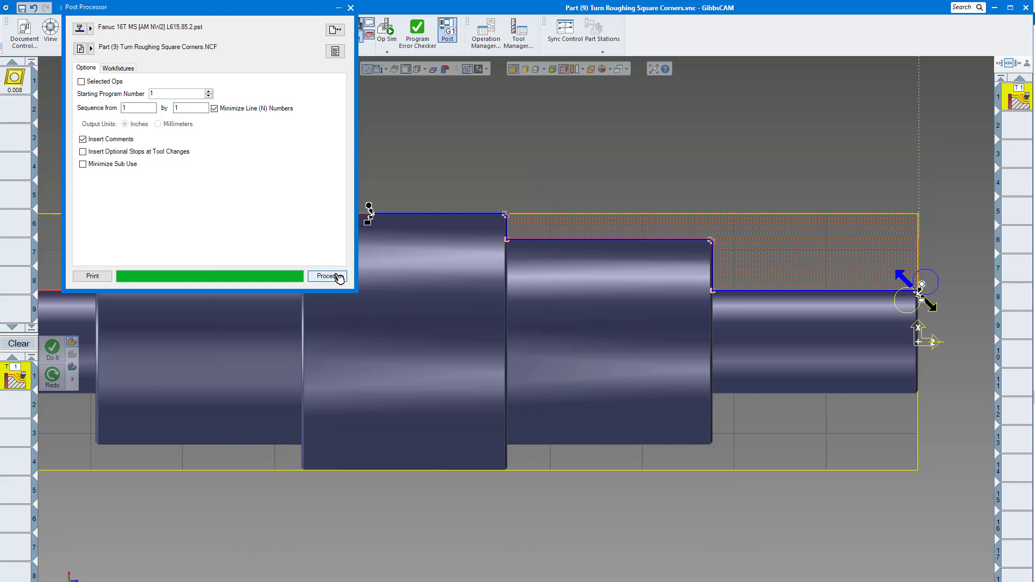
- Post the program, review the G-code listing, then reopen the roughing operation's settings
left_click(338, 278)
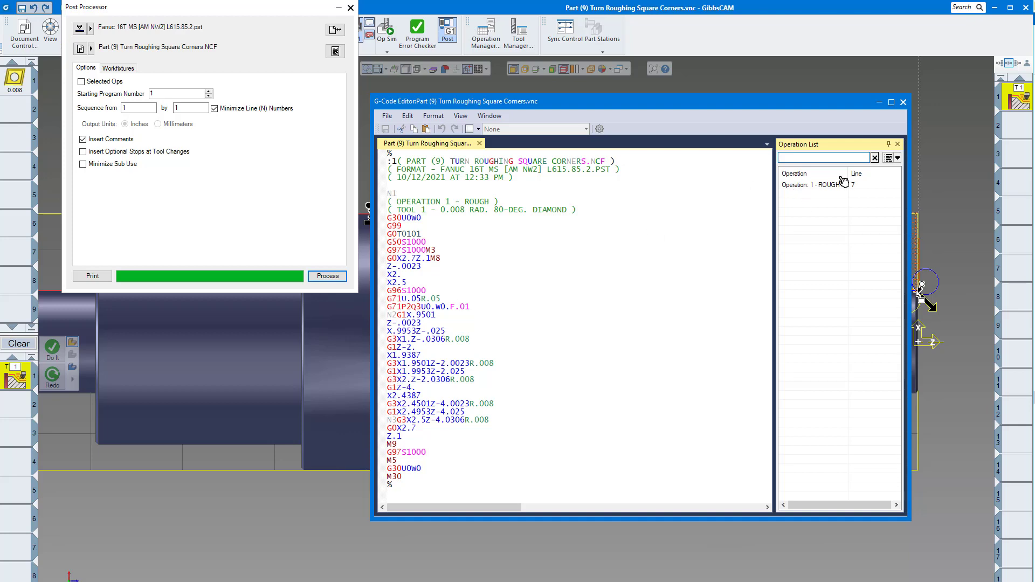
left_click(903, 102)
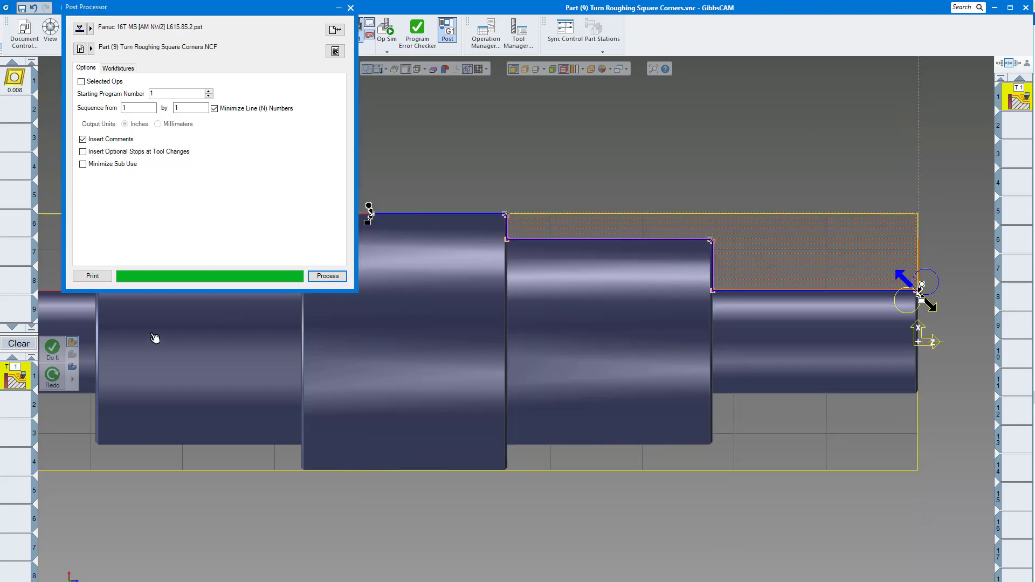
double_click(26, 372)
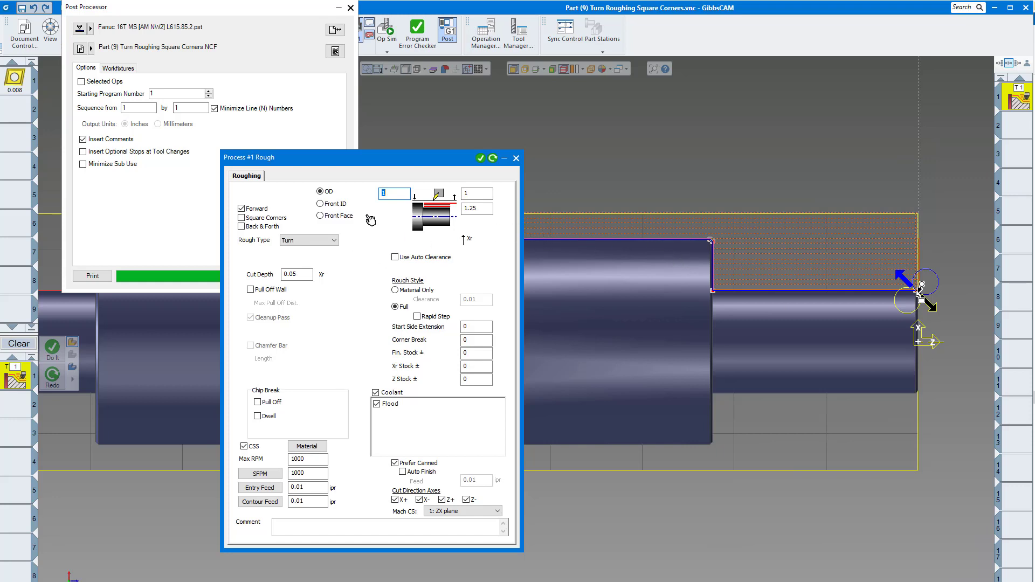
- Enable Square Corners on the roughing and regenerate its toolpath
left_click(242, 218)
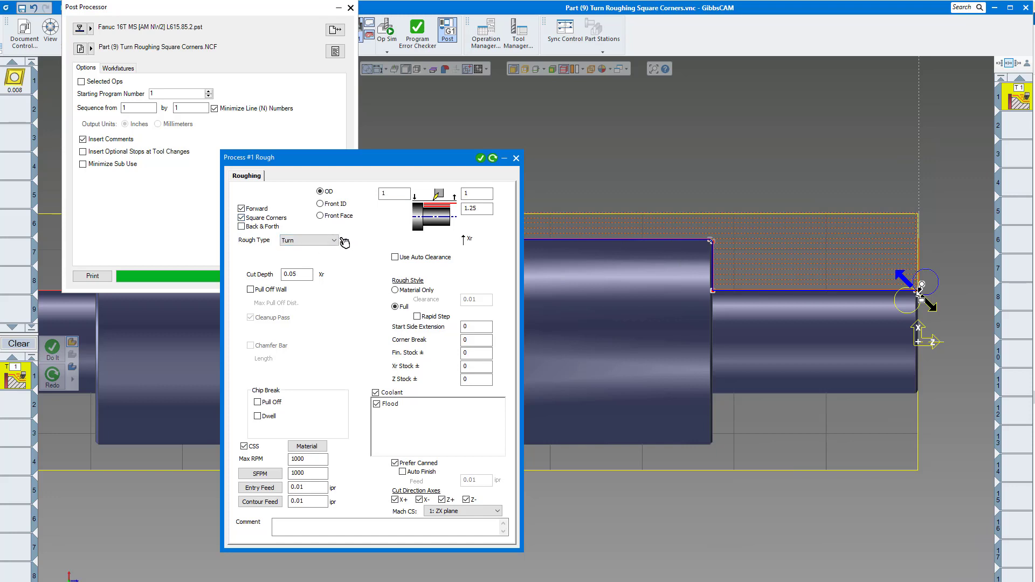
left_click(493, 158)
left_click(517, 158)
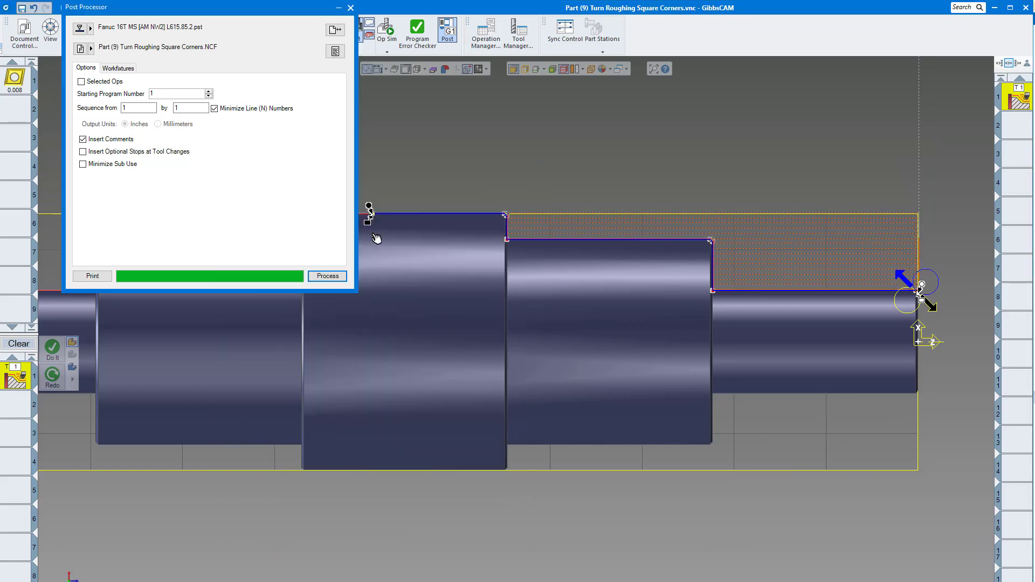
- Repost the program, confirm the G-code has no corner arcs, and close both windows
left_click(327, 276)
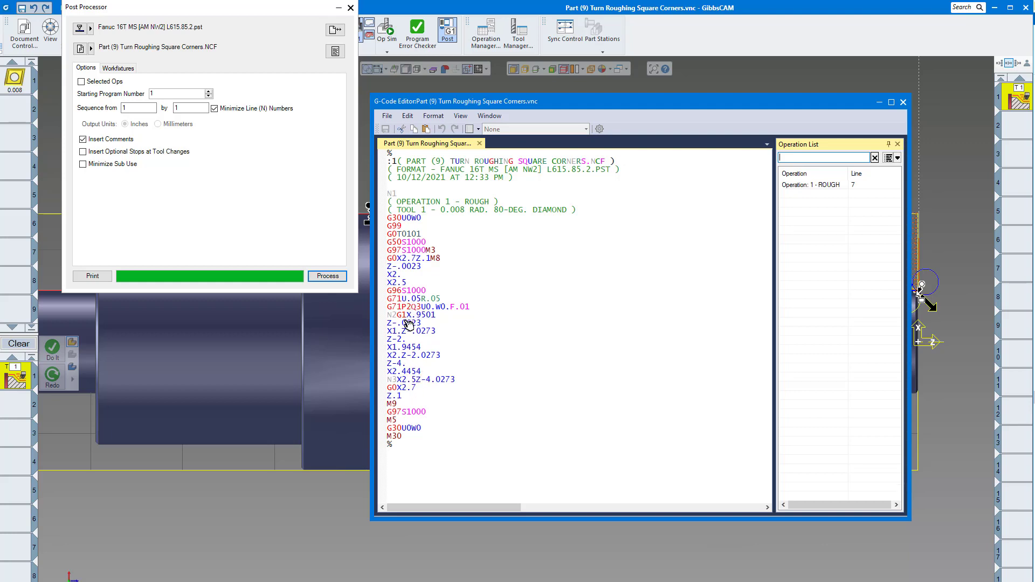
left_click(351, 8)
left_click(903, 102)
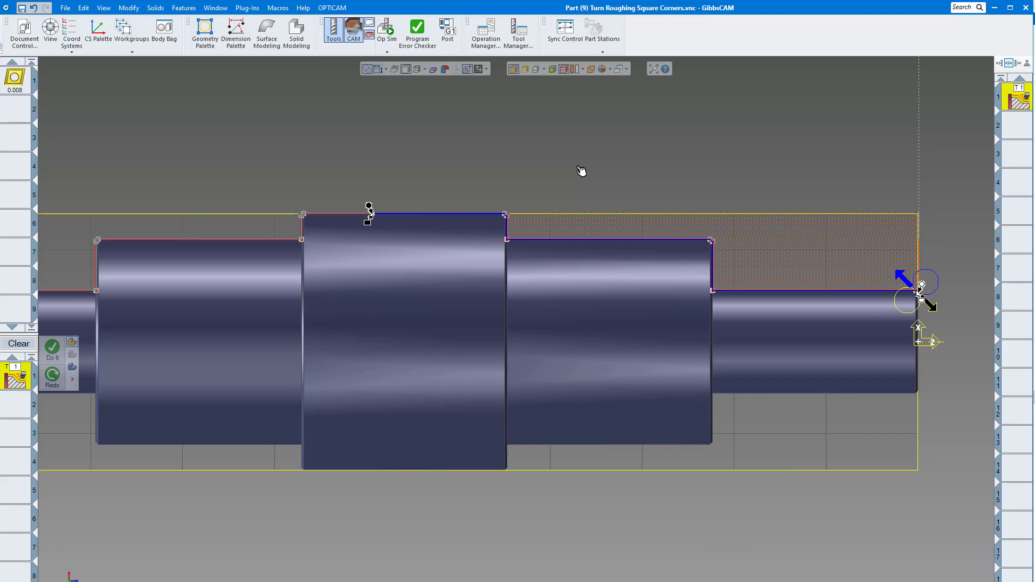
- Open Op Sim and switch the simulated stock to solid rendering
left_click(385, 29)
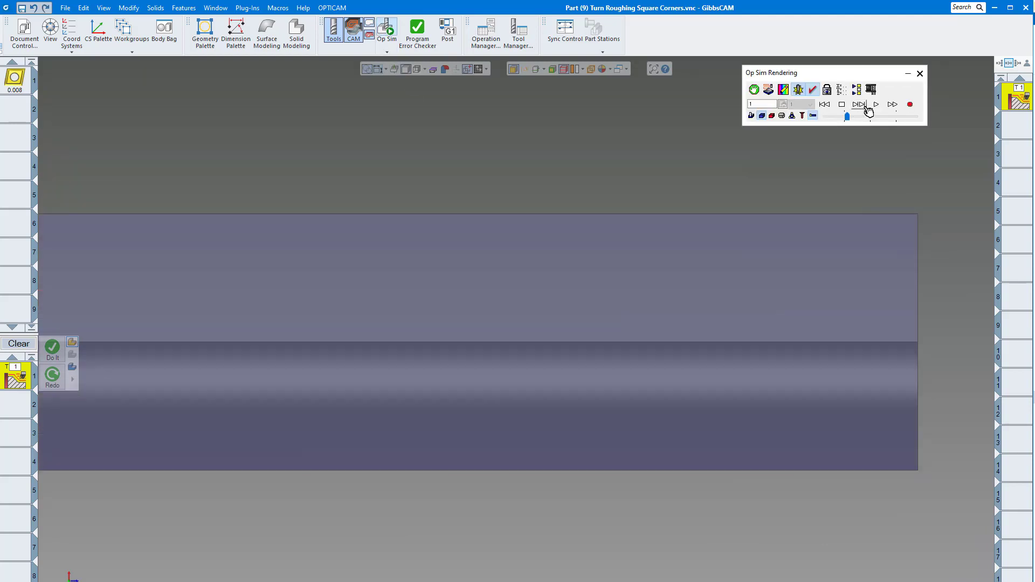
left_click(763, 116)
left_click(781, 116)
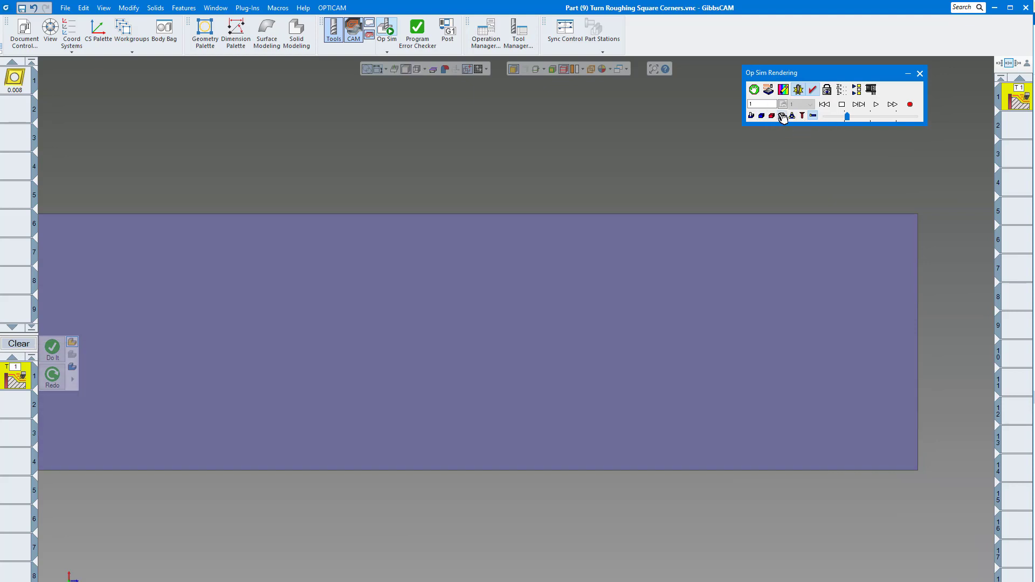
- Play the turning simulation at higher speed, dismiss the clash report, then close Op Sim
left_click(875, 105)
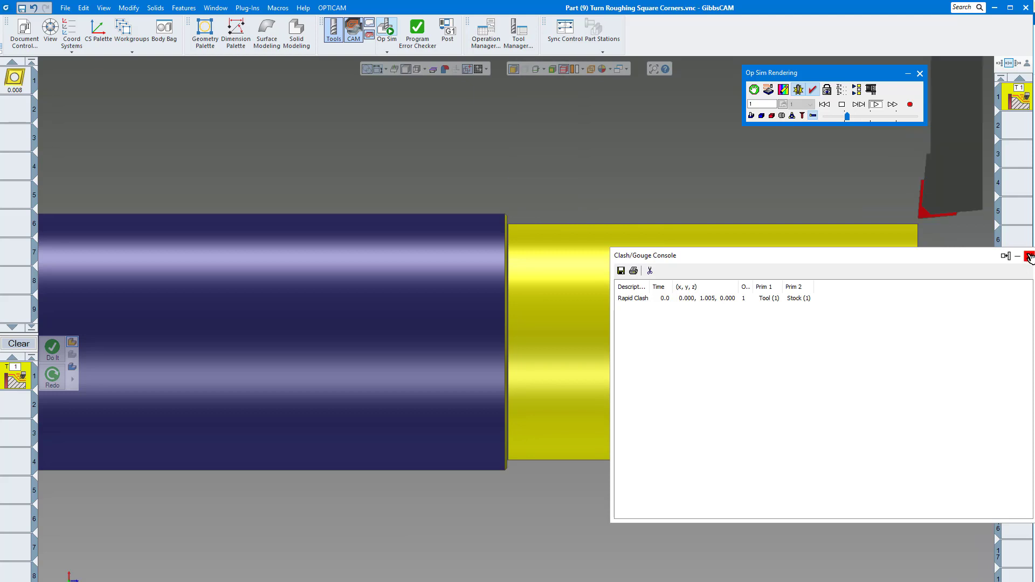
left_click(1026, 255)
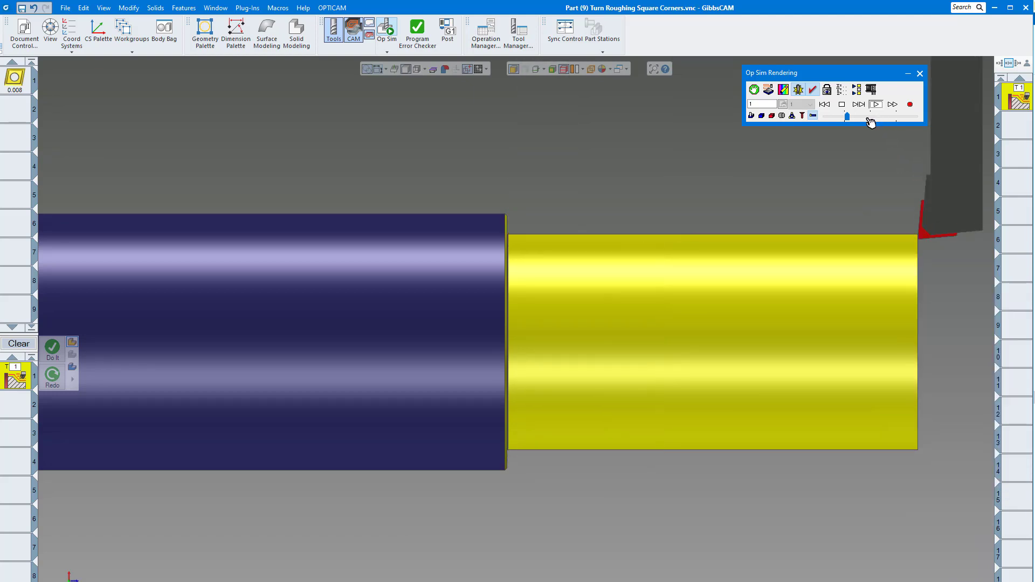
left_click_drag(847, 116, 860, 116)
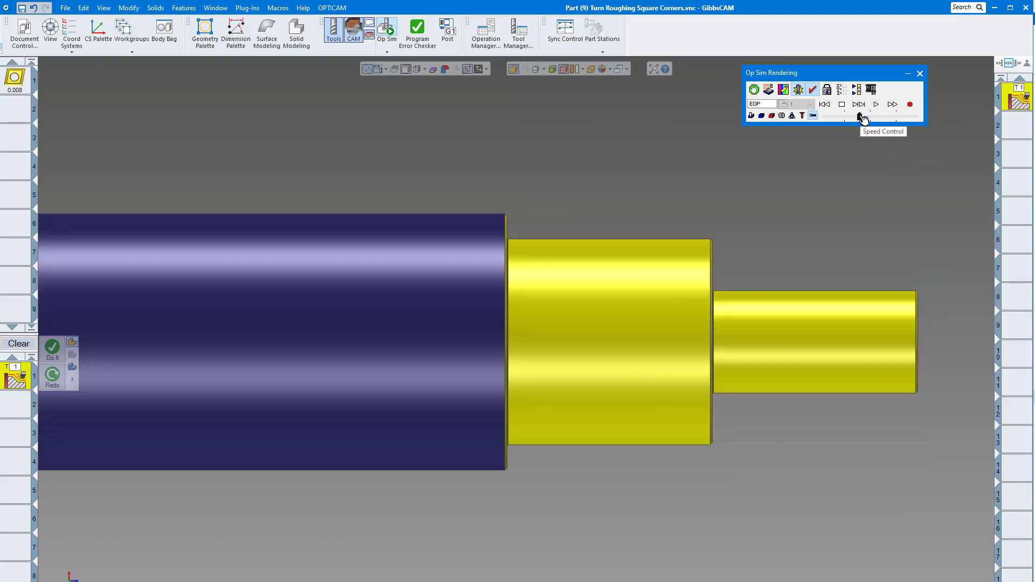
scroll(747, 238, "up", 5)
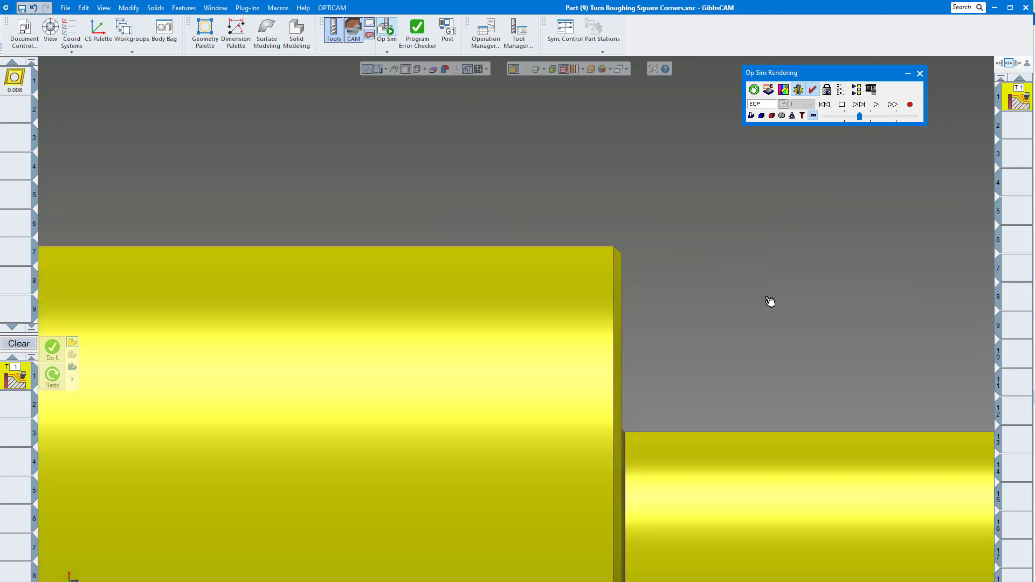
scroll(573, 270, "down", 5)
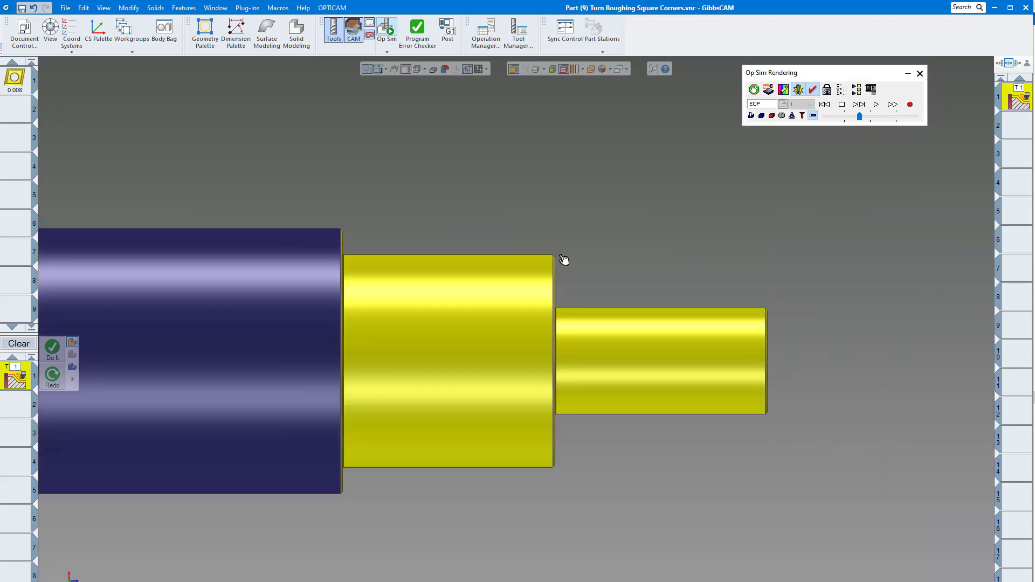
middle_click_drag(577, 259, 811, 247)
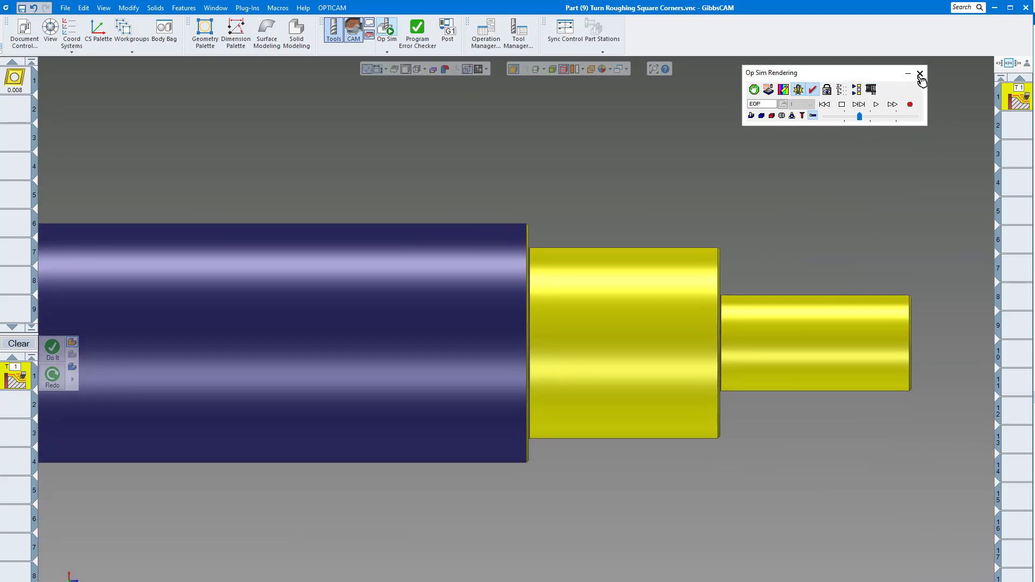
left_click(920, 74)
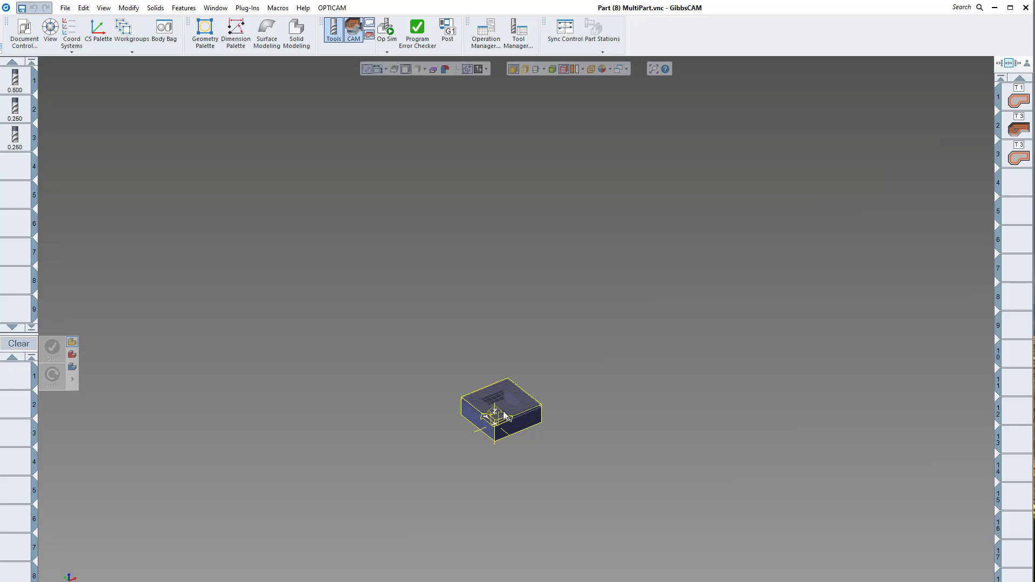
- Zoom in and out on the pocketed block in Part (8) MultiPart.vnc
scroll(505, 416, "up", 5)
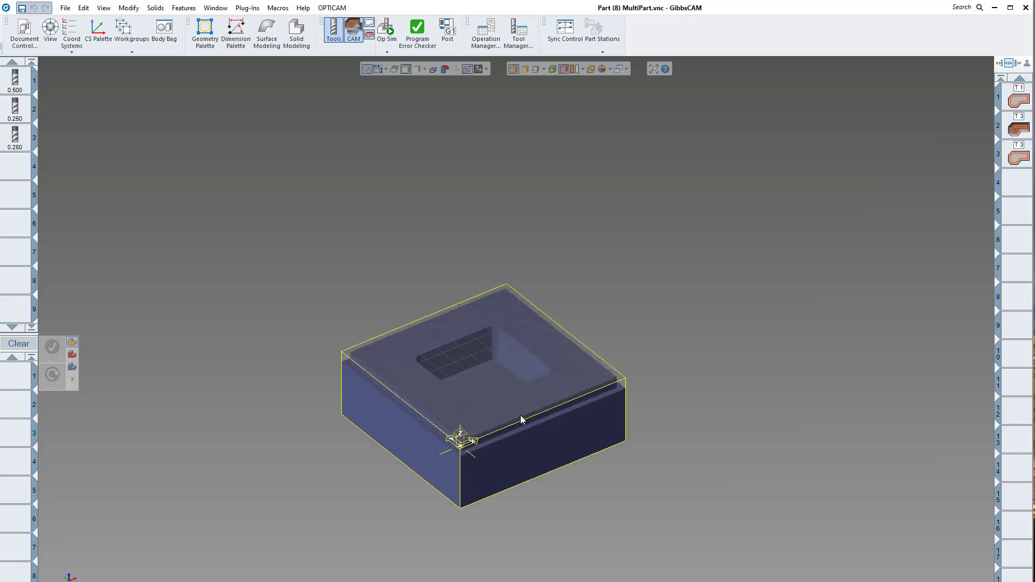
scroll(522, 419, "down", 3)
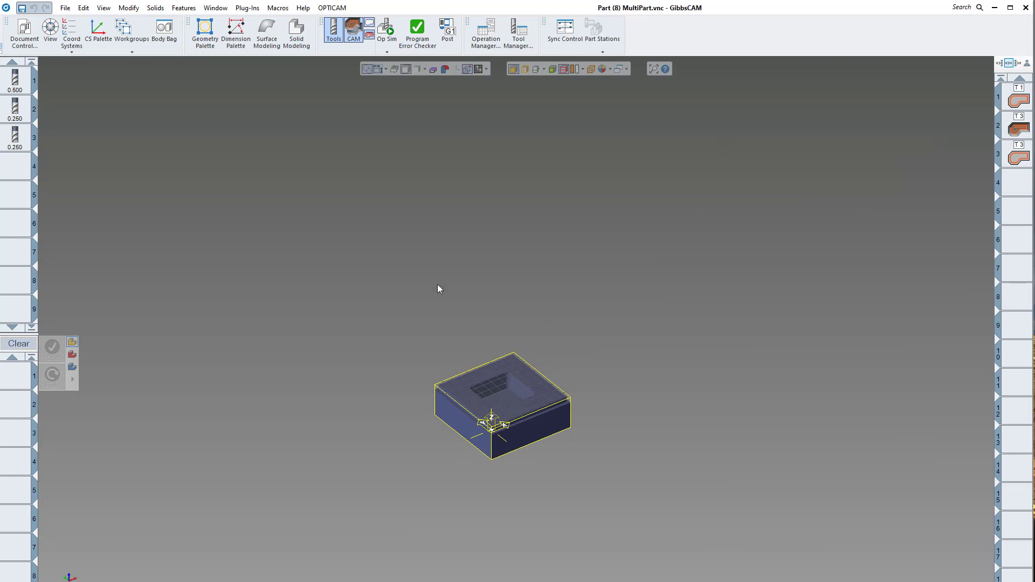
left_click(25, 36)
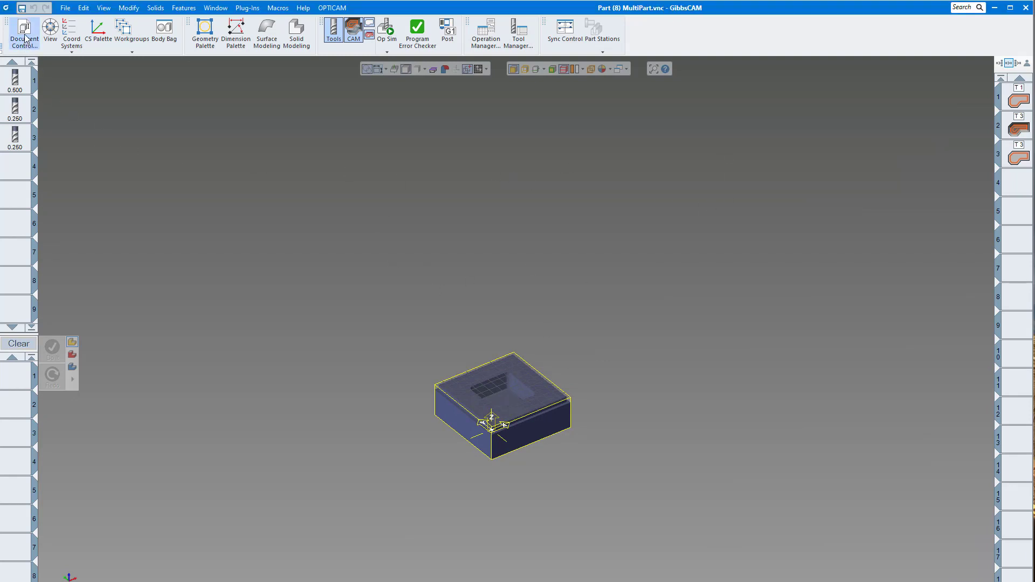
- In Document Control's Multi-Part tab, set grid duplication to 5 × 5 parts at 2.5 X/Y offsets
left_click(25, 37)
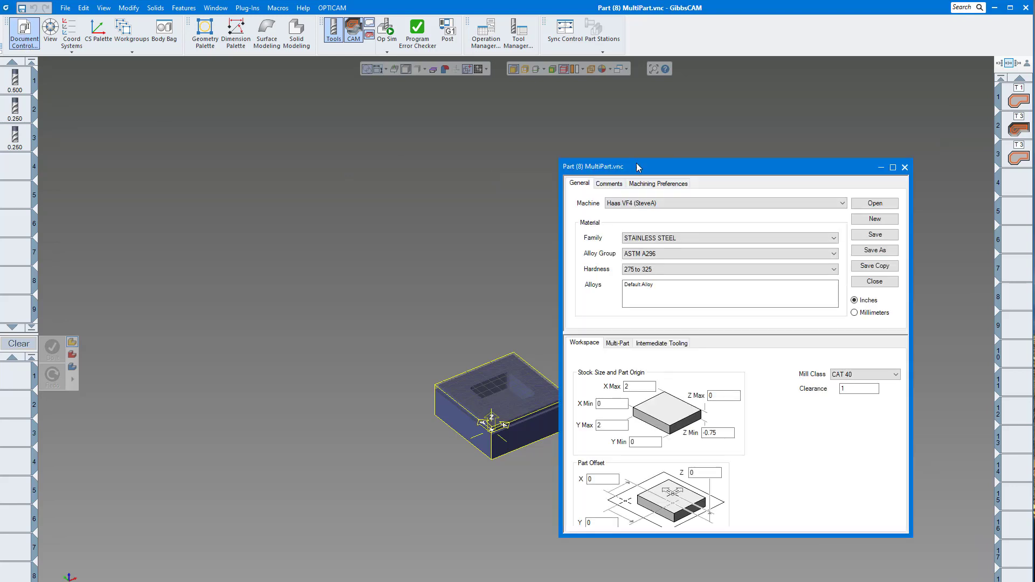
left_click_drag(636, 167, 206, 128)
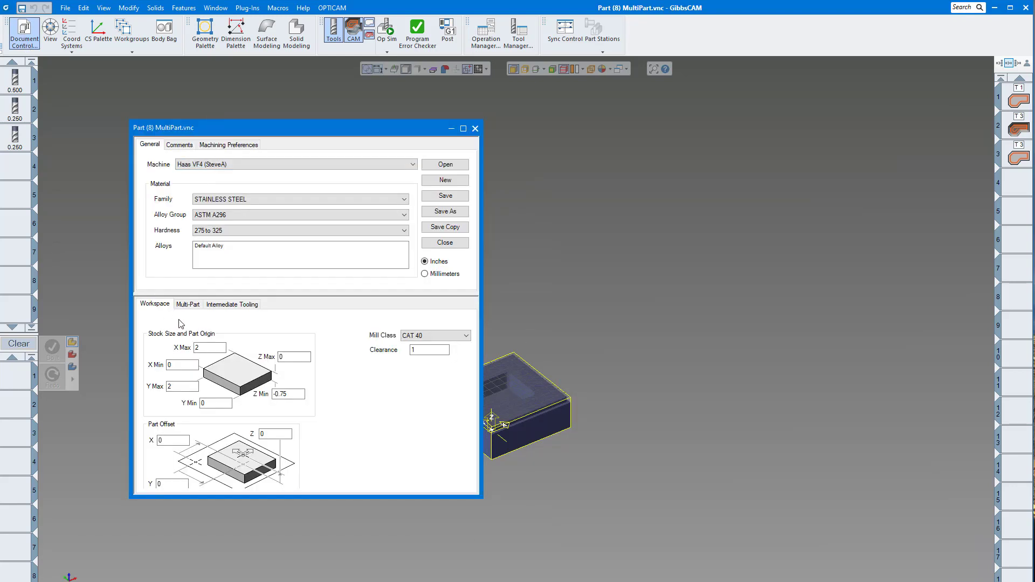
left_click(188, 305)
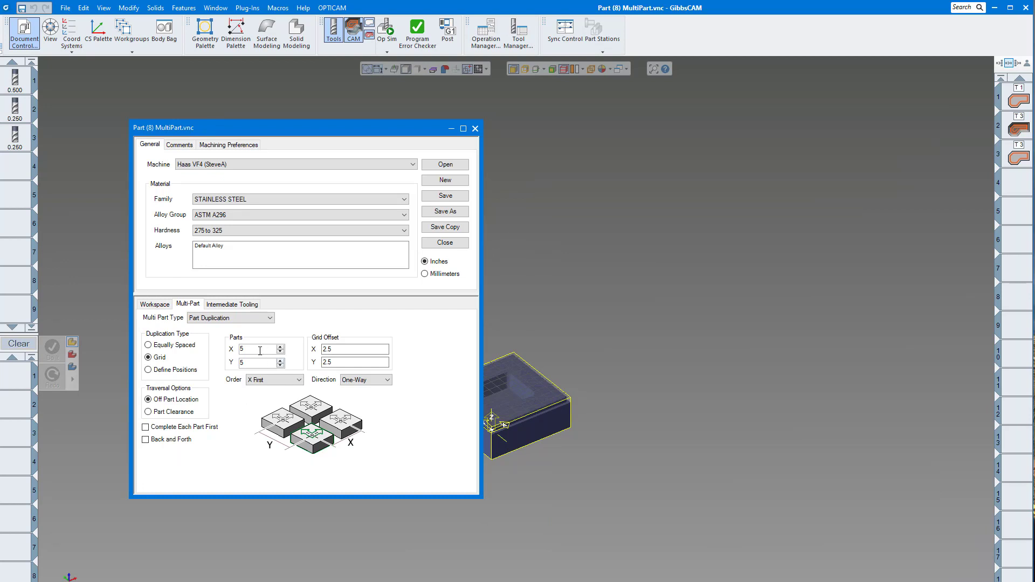
left_click(338, 351)
- Close the document settings and simulate the single block at higher speed, cutting its pocket
left_click(475, 129)
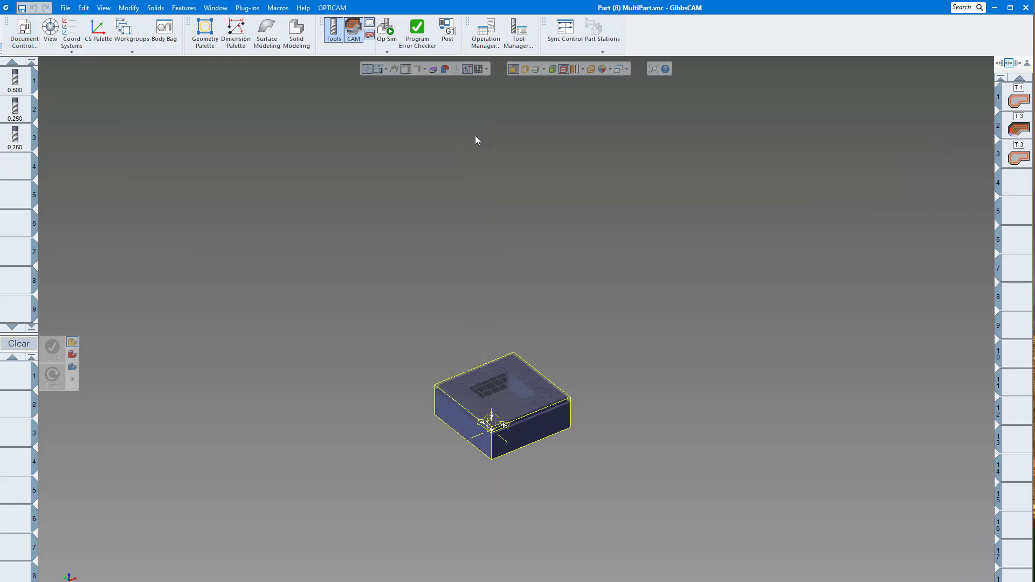
left_click(390, 32)
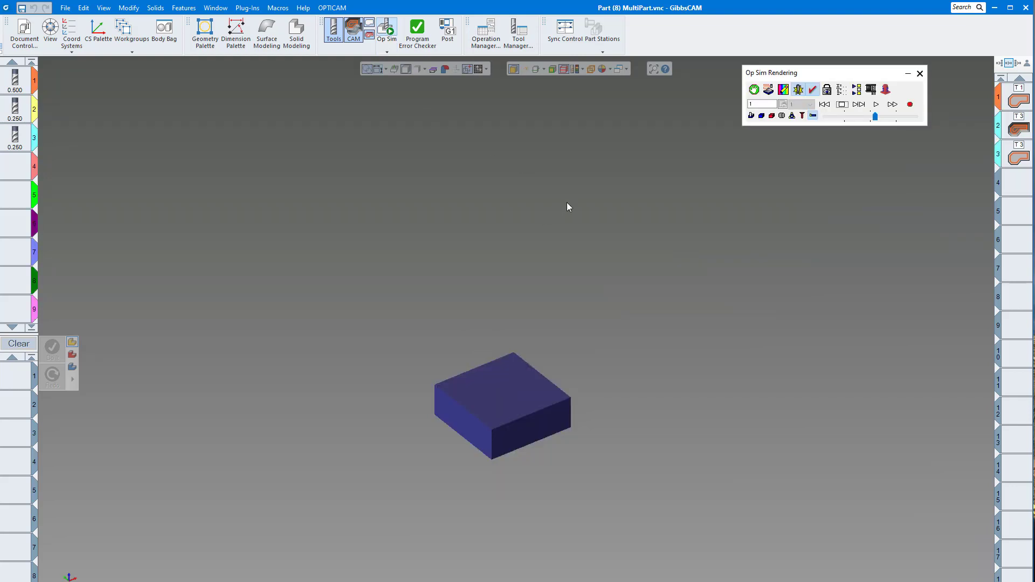
left_click(876, 104)
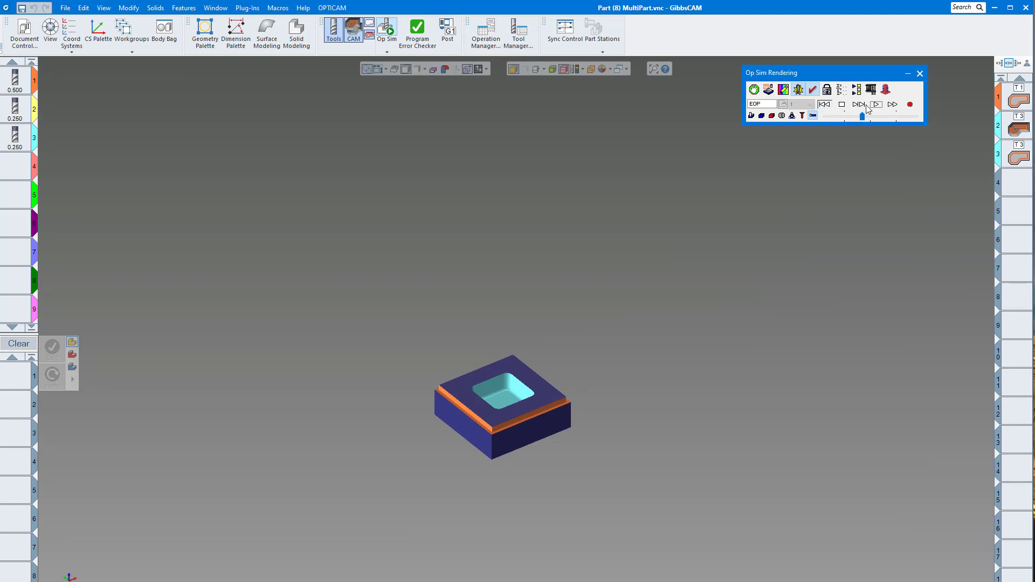
left_click(877, 106)
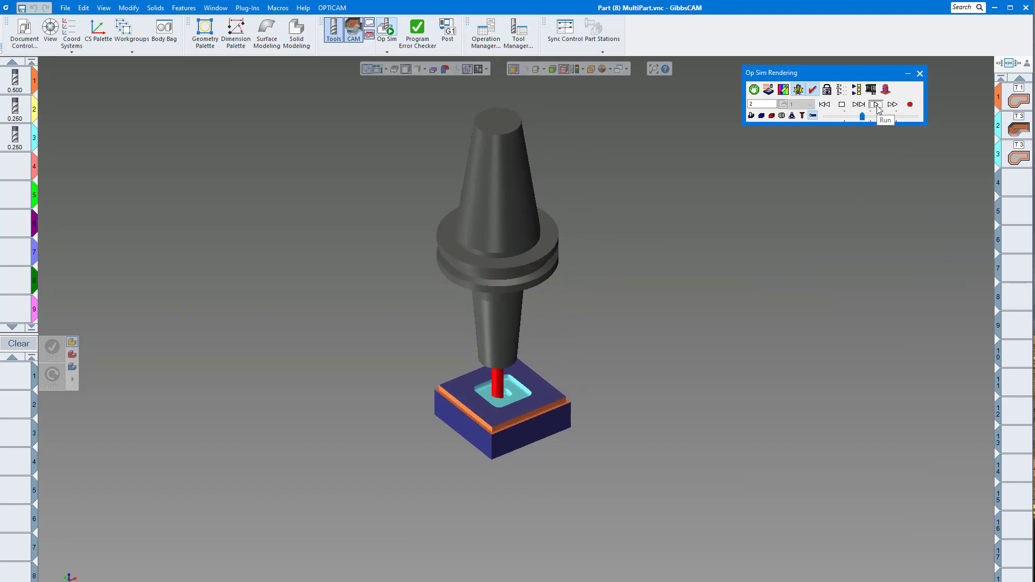
left_click_drag(862, 116, 869, 117)
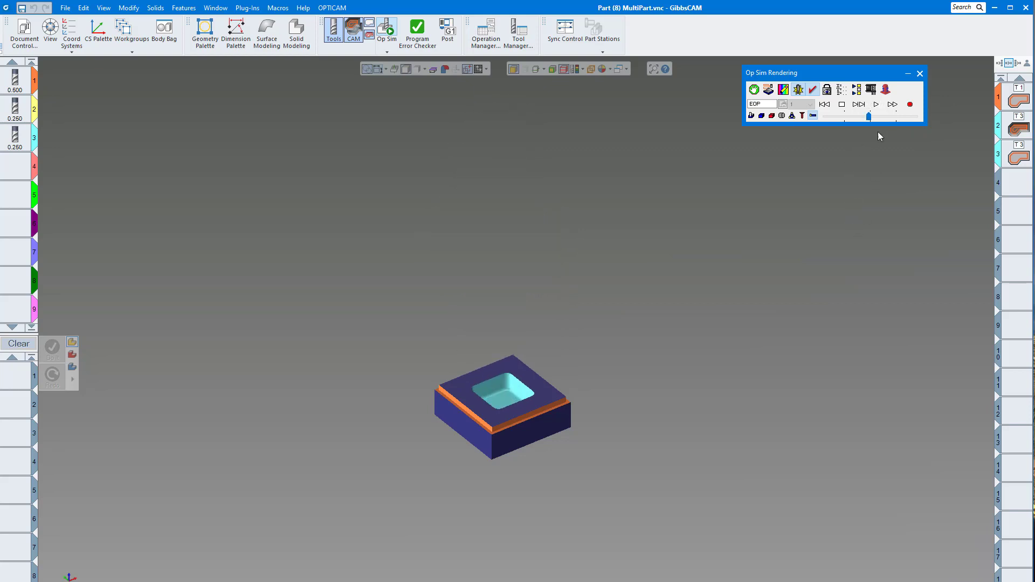
- Simulate all 25 blocks of the 5 × 5 grid at higher speed, then close the file
left_click(886, 90)
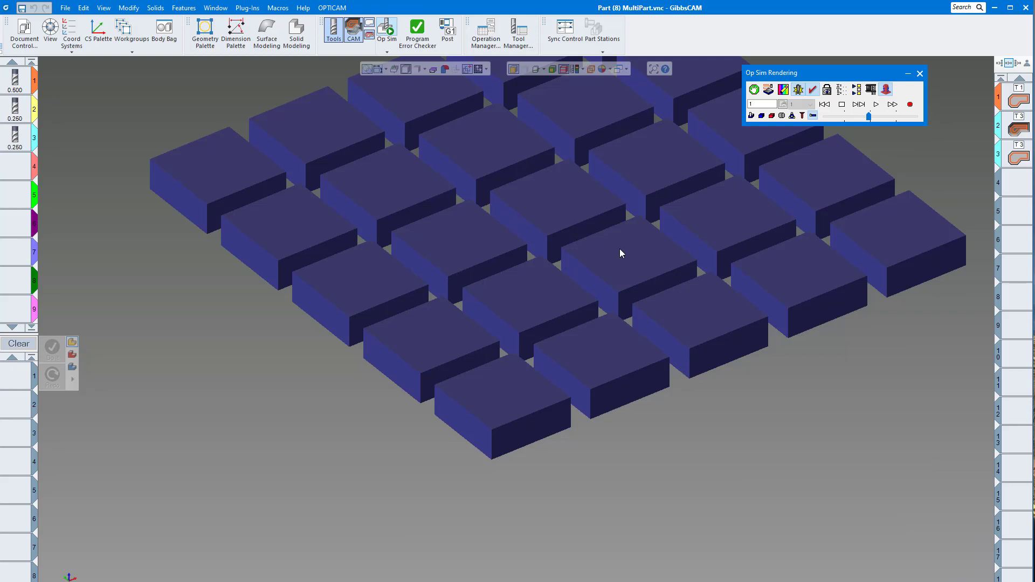
middle_click_drag(643, 228, 615, 363)
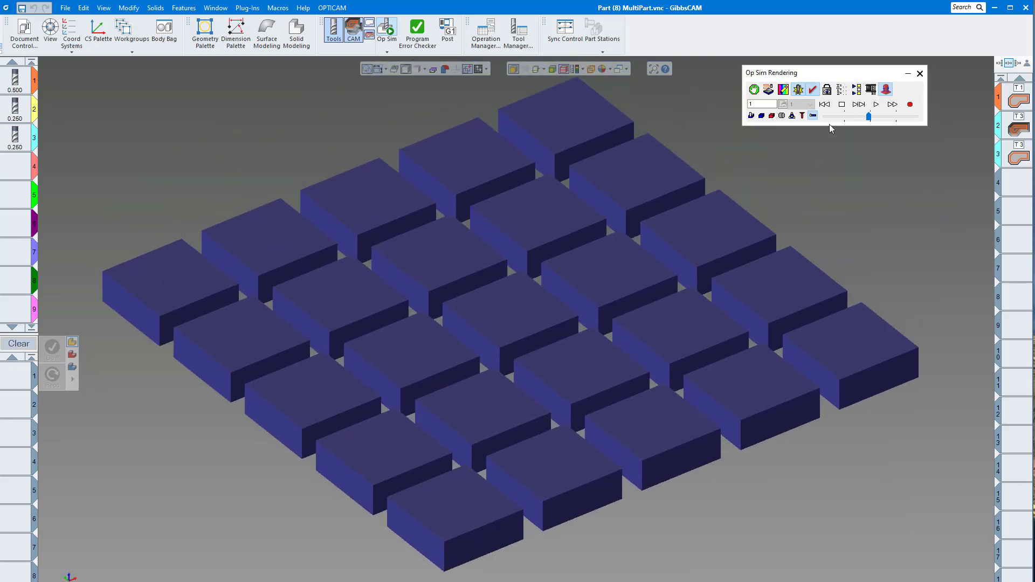
left_click(876, 105)
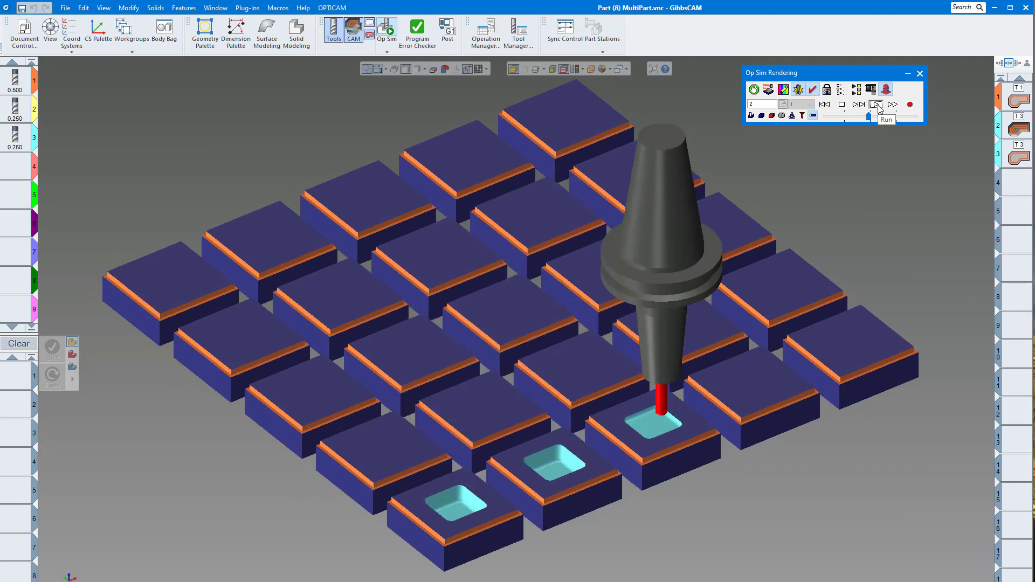
left_click_drag(869, 117, 879, 117)
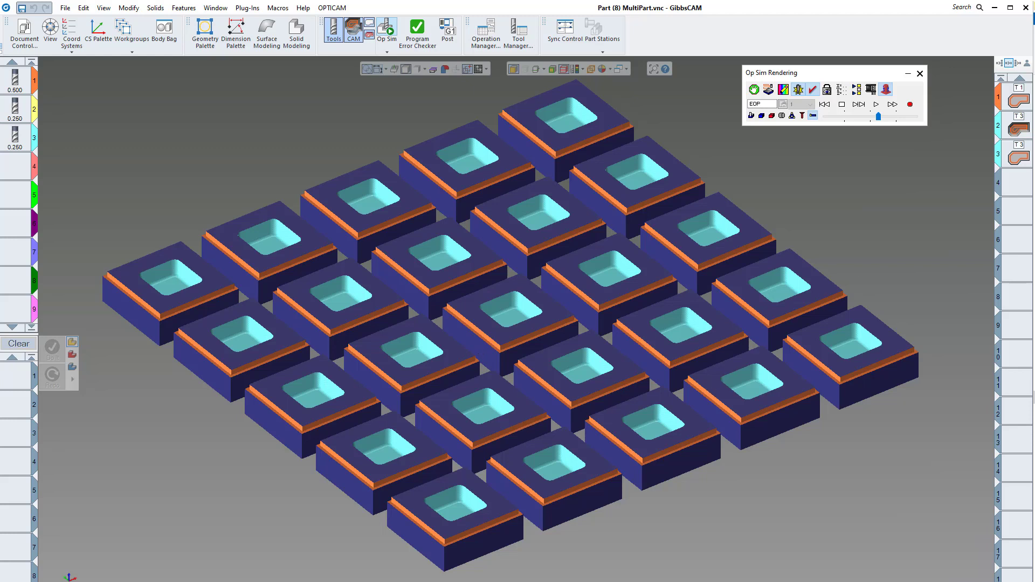
key("ctrl+w")
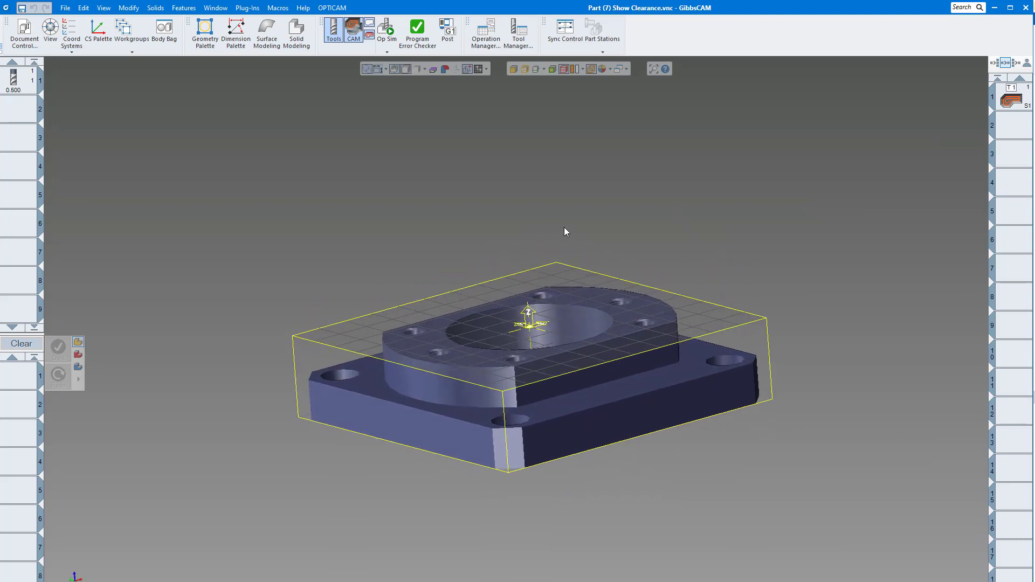
- Check the part's Clearance value of 1 in Document Control, then close it
left_click(22, 31)
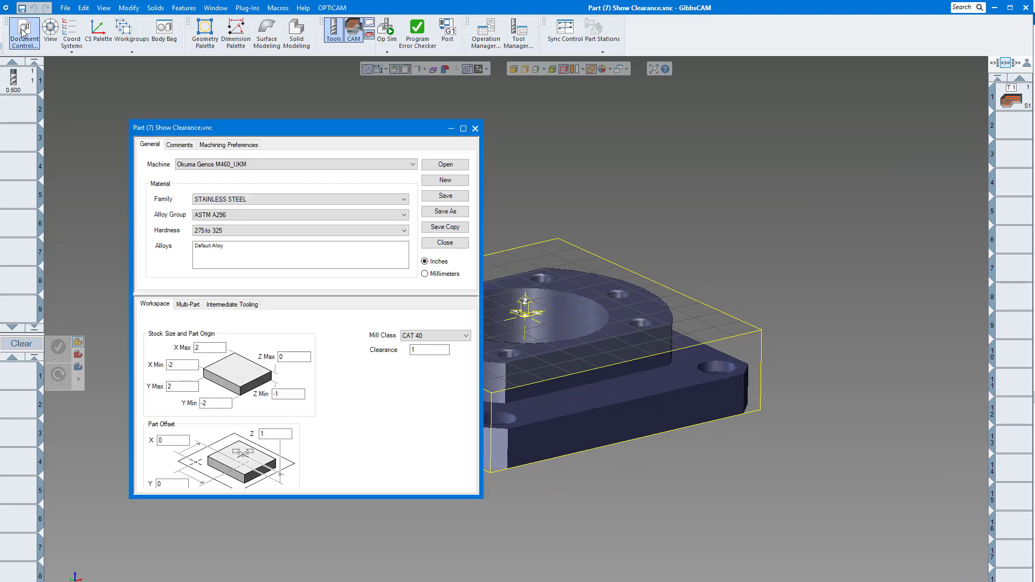
double_click(426, 350)
left_click(475, 128)
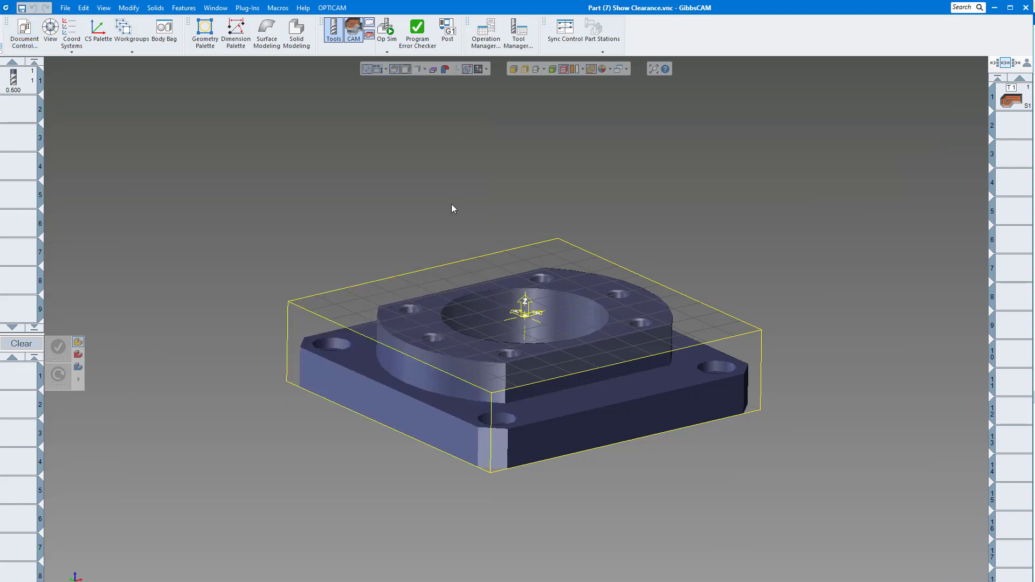
- Open Op Sim on uncut stock and toggle the clearance plane off and back on
left_click(388, 32)
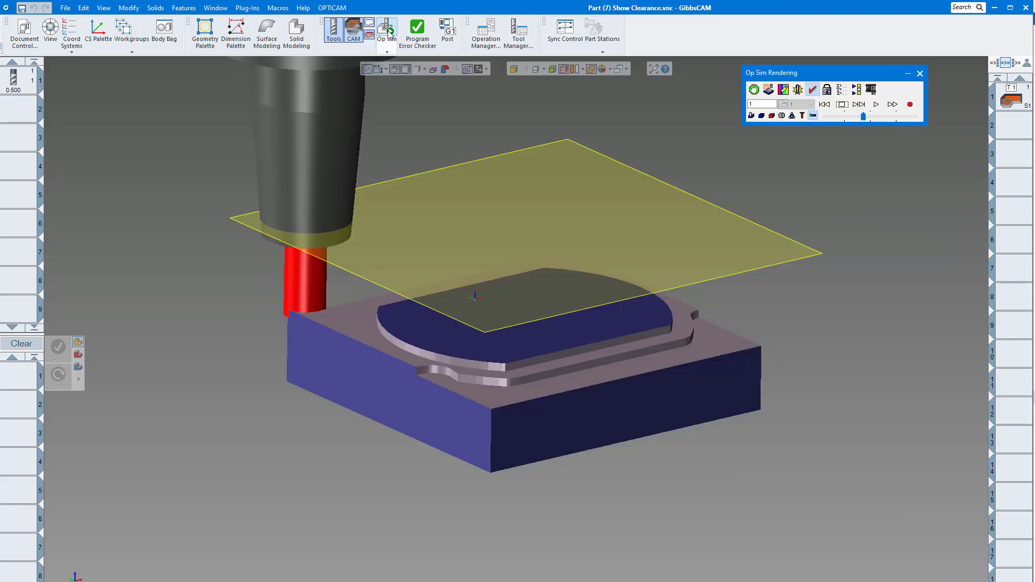
left_click(826, 105)
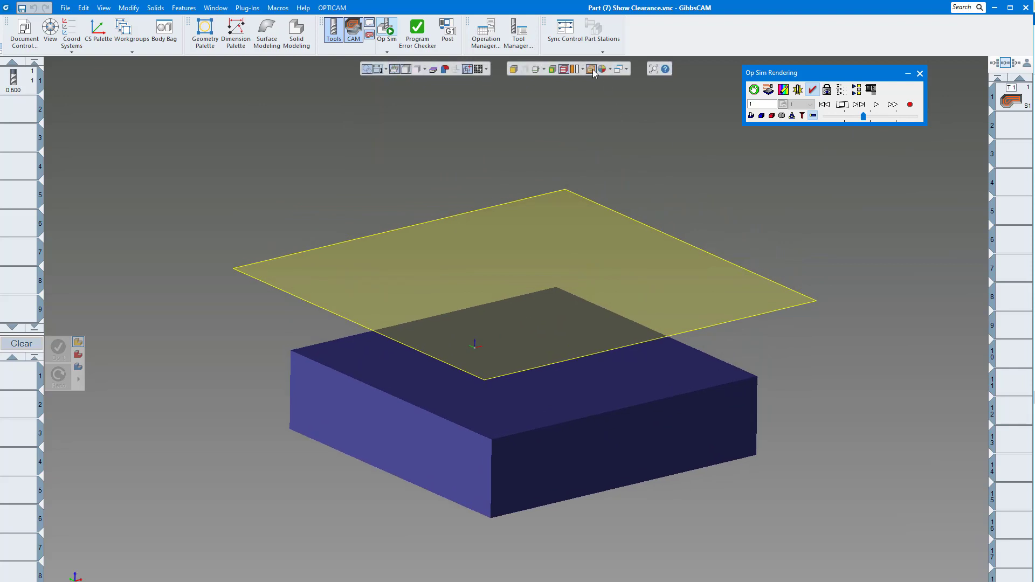
left_click(591, 70)
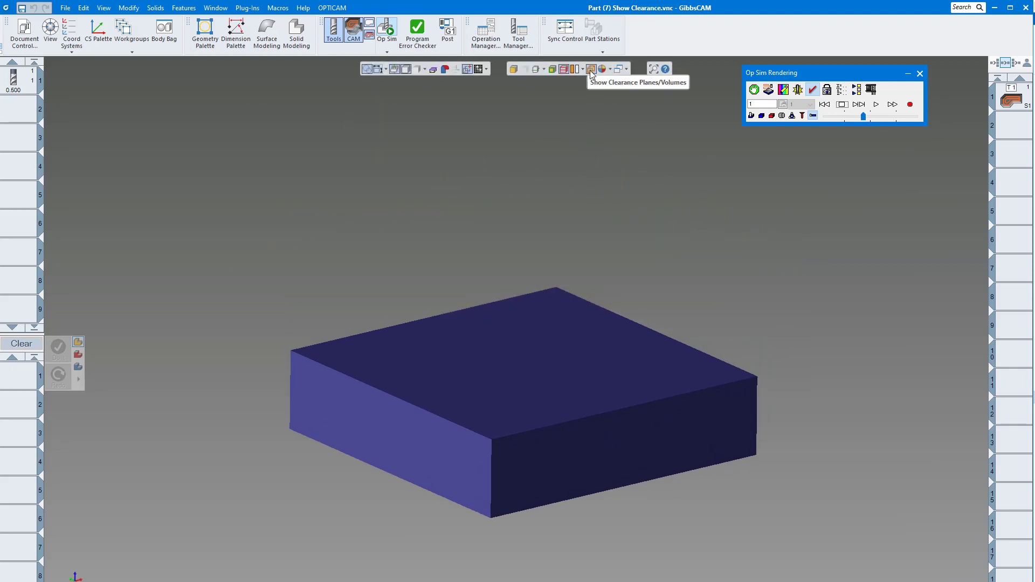
left_click(592, 70)
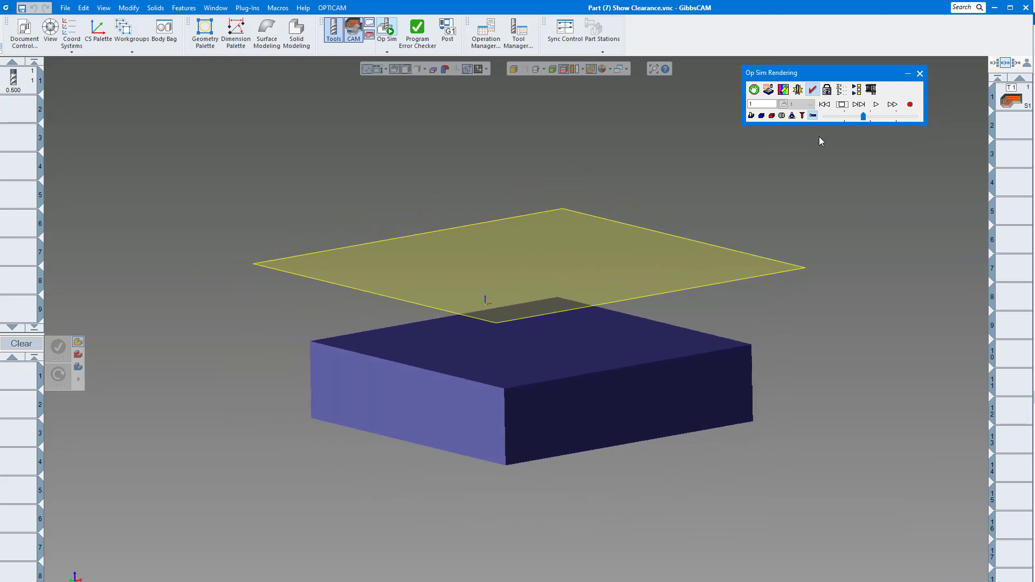
- Run the simulation faster, rewind it, then reopen Document Control with Clearance selected
left_click(876, 104)
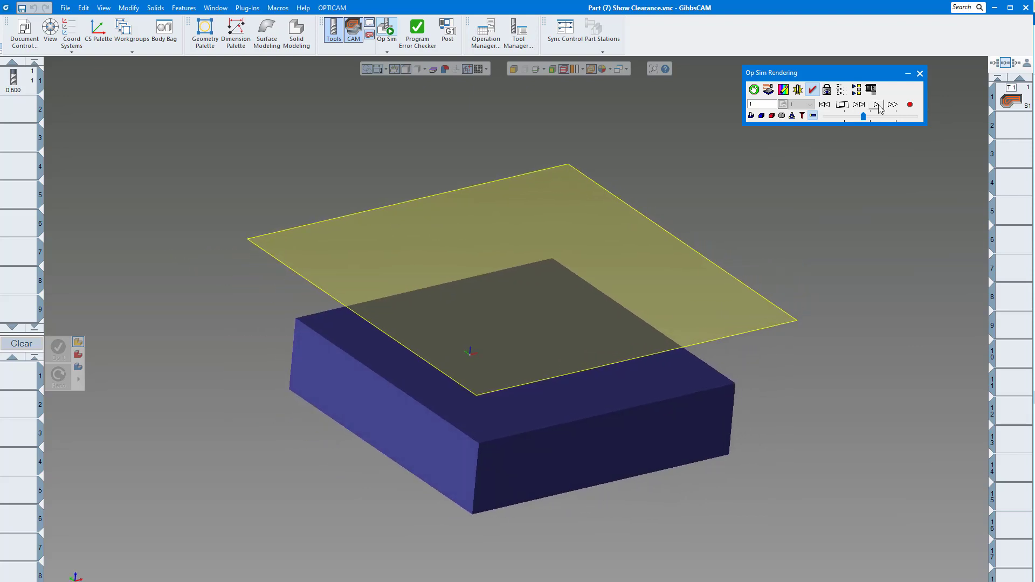
left_click_drag(864, 117, 875, 116)
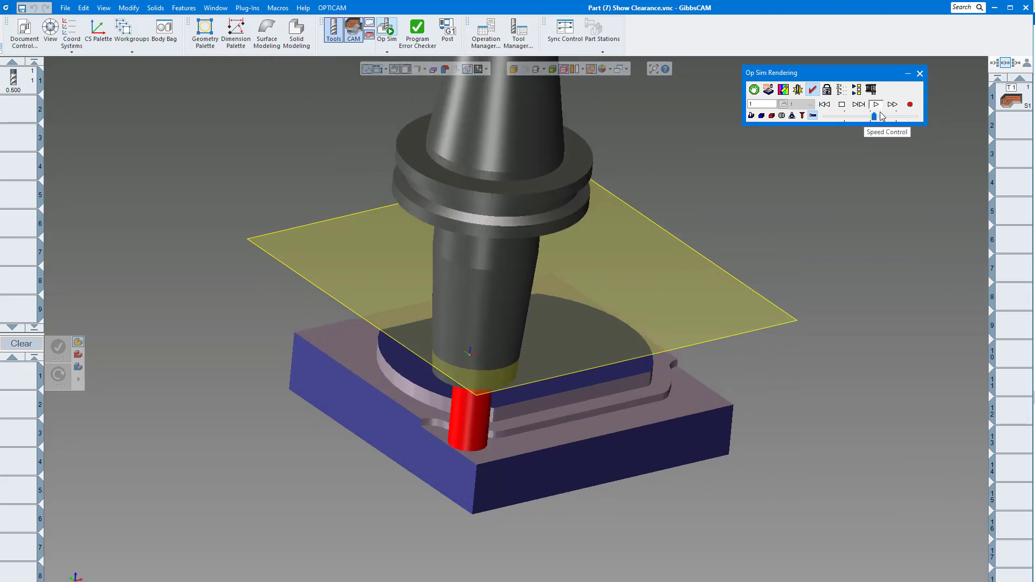
left_click(825, 104)
left_click(25, 32)
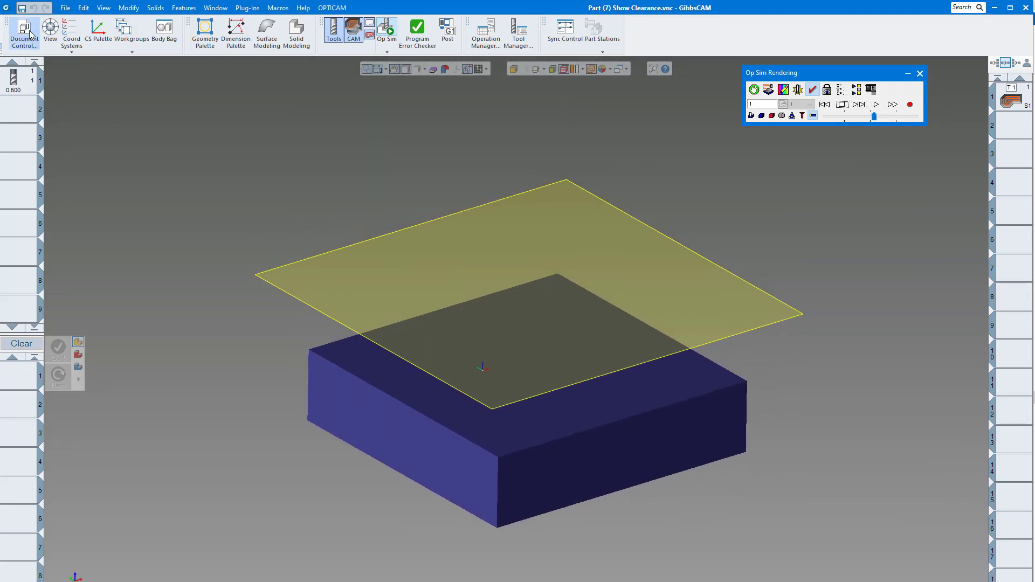
key("Tab")
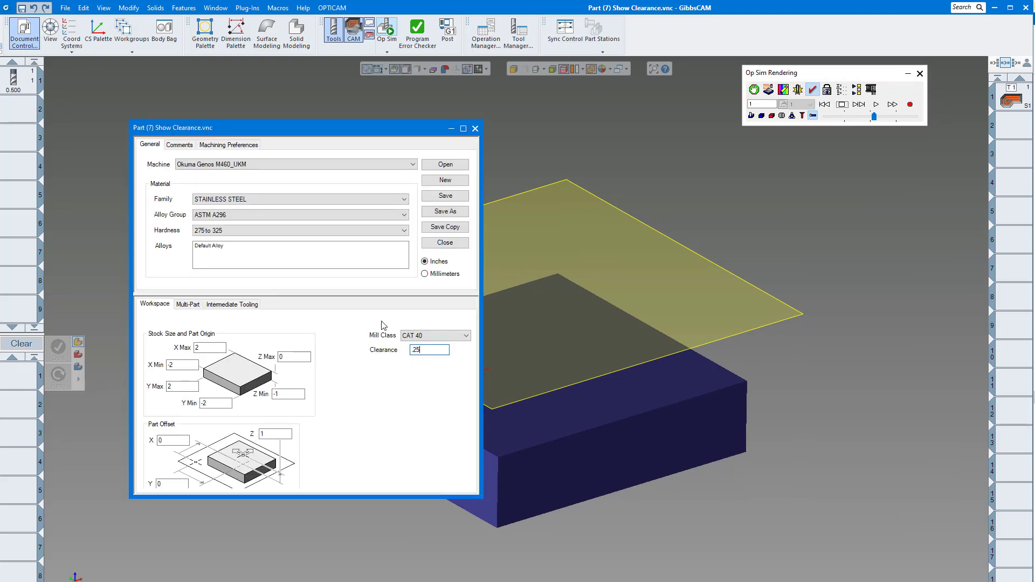
- Set Clearance to 0.25 and close Document Control
type(".25")
key("Return")
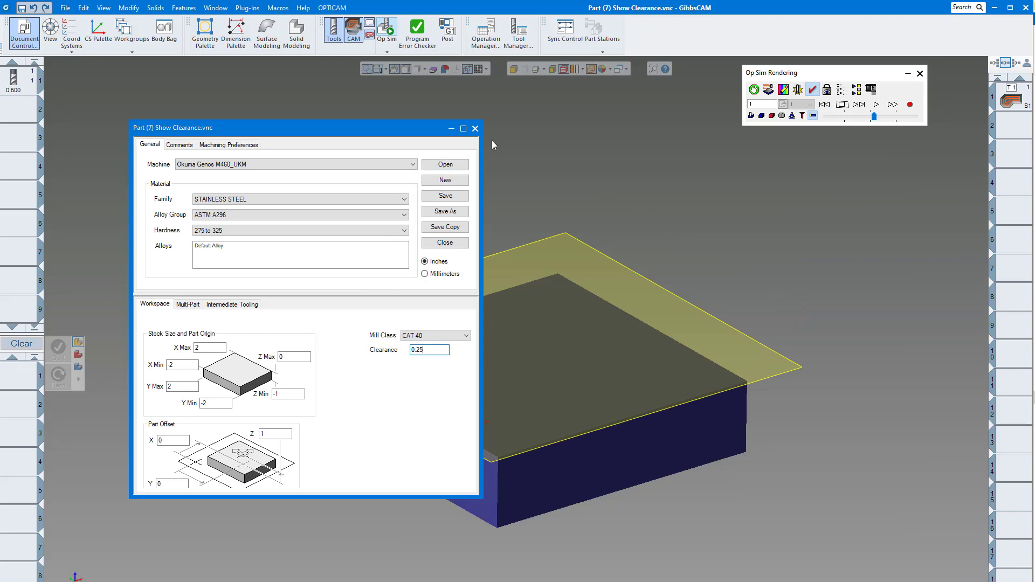
left_click(475, 129)
- Tilt the view to check the clearance plane, then rerun the simulation to the end
key("Down")
key("Down")
key("Down")
key("Down")
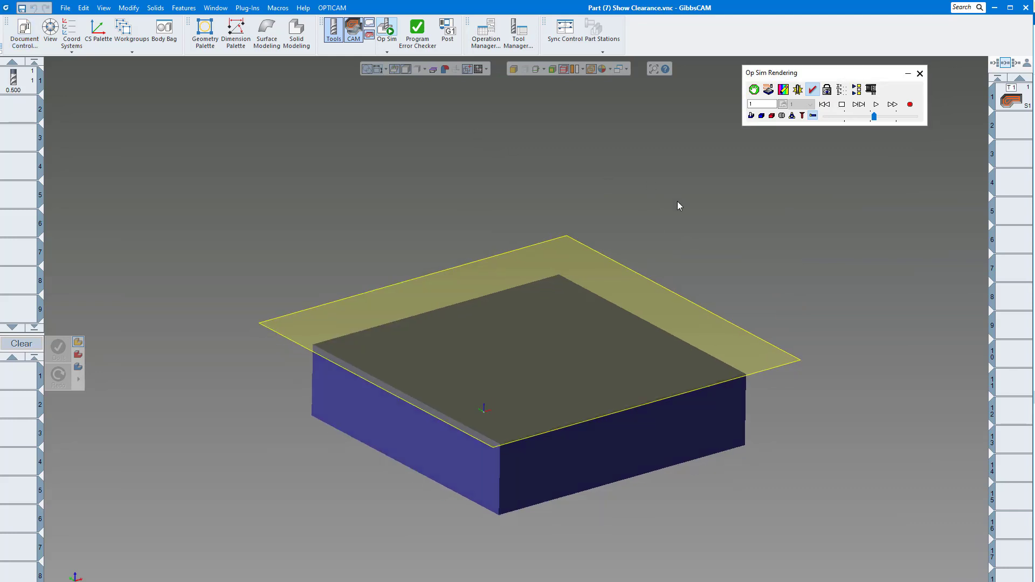
key("Up")
key("Up")
key("Up")
key("Up")
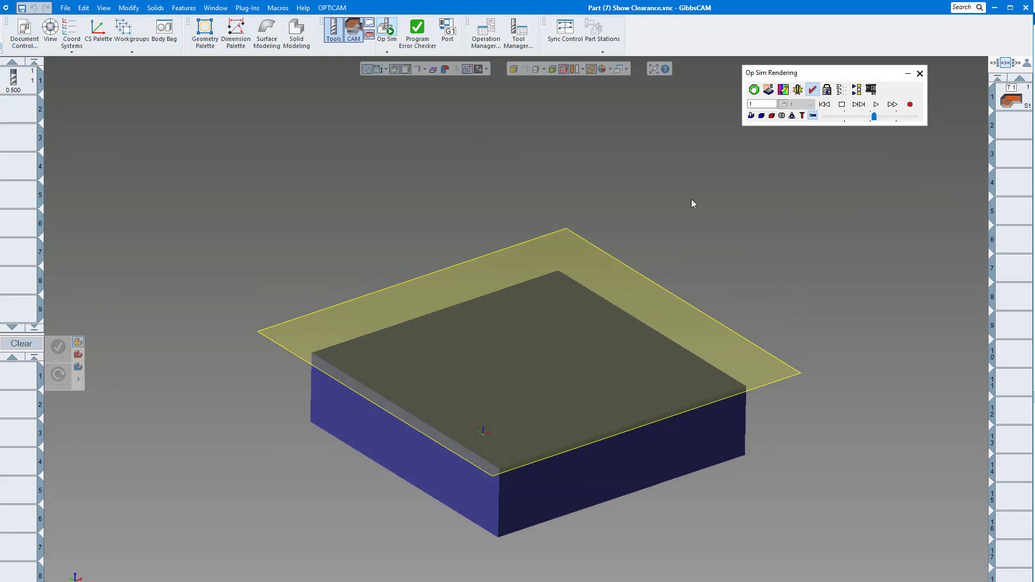
left_click(825, 106)
left_click(875, 106)
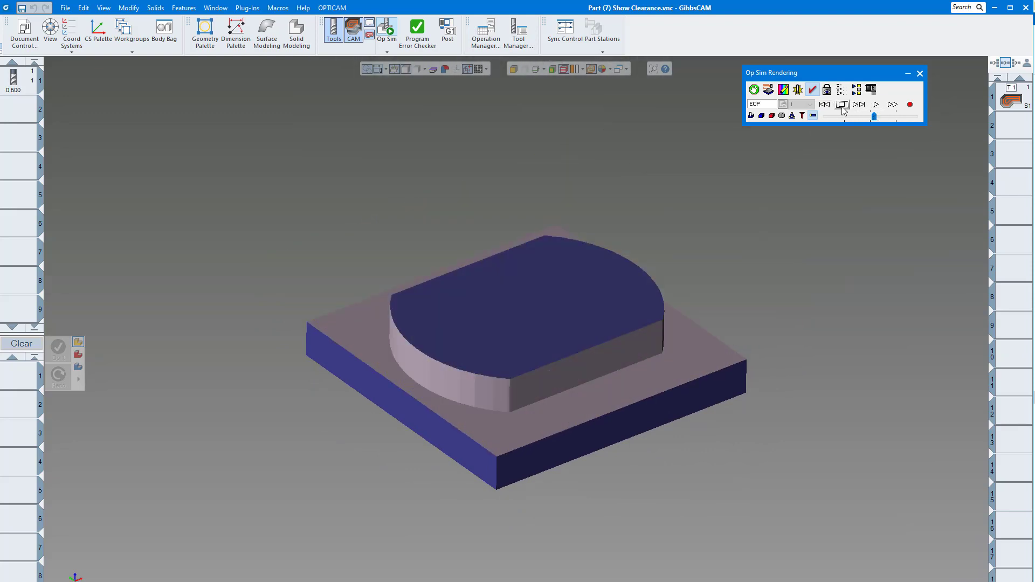
scroll(634, 200, "up", 1)
scroll(647, 223, "up", 3)
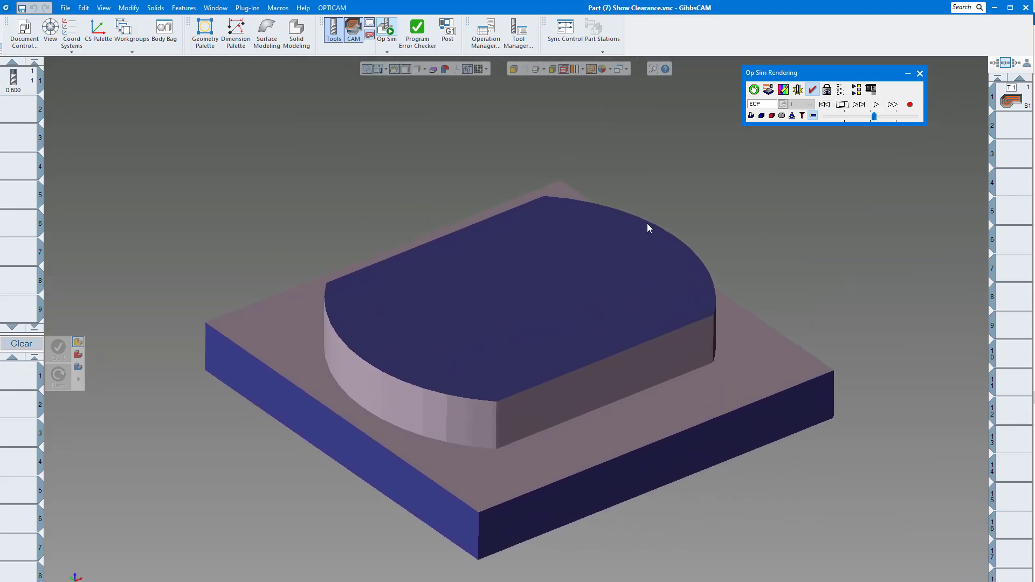
scroll(656, 193, "up", 1)
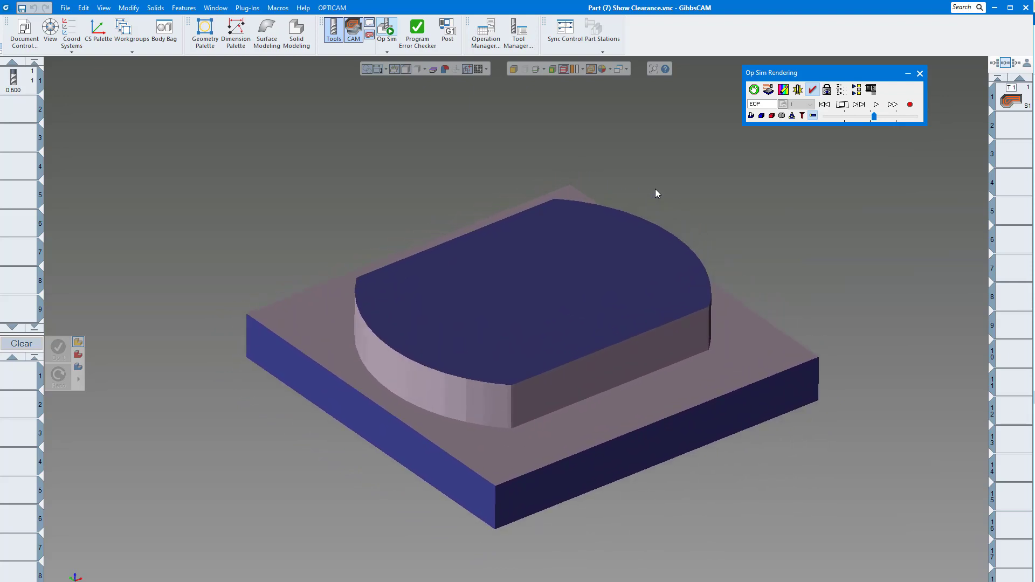
- Leave the previous simulation, briefly show and hide the stock outline, then start Op Sim on MillTurn Test.vnc
left_click(920, 74)
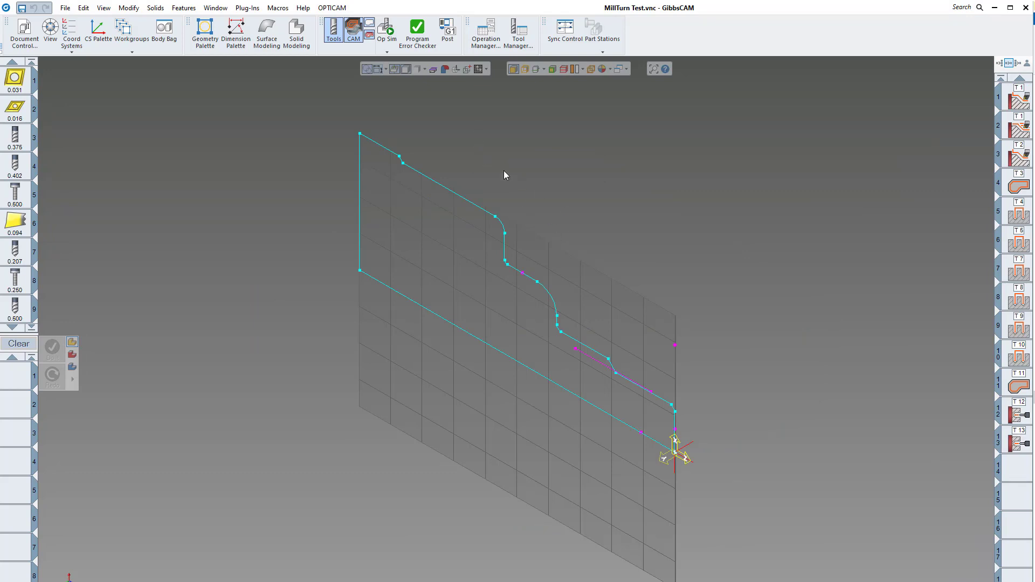
left_click(469, 72)
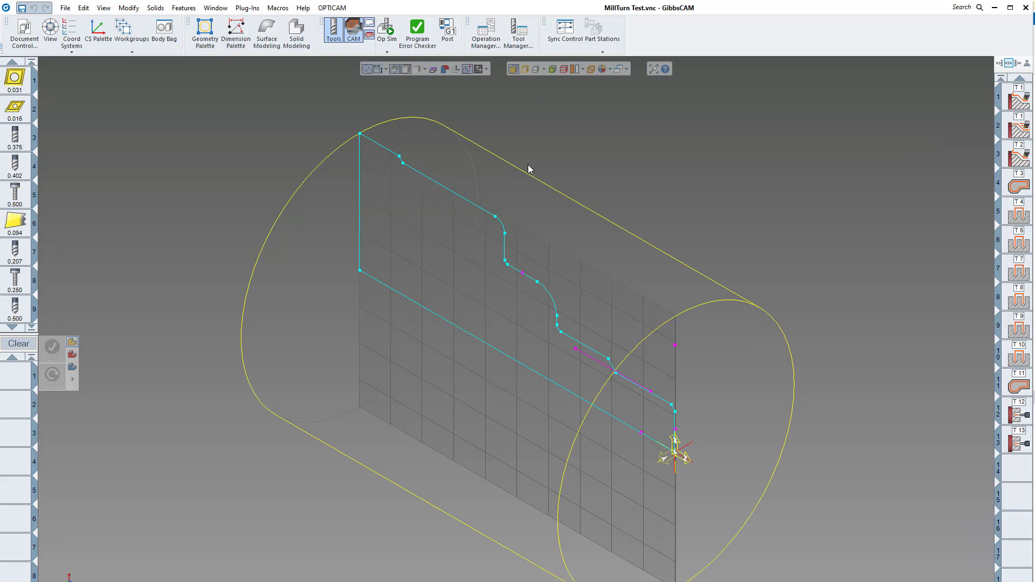
left_click(468, 72)
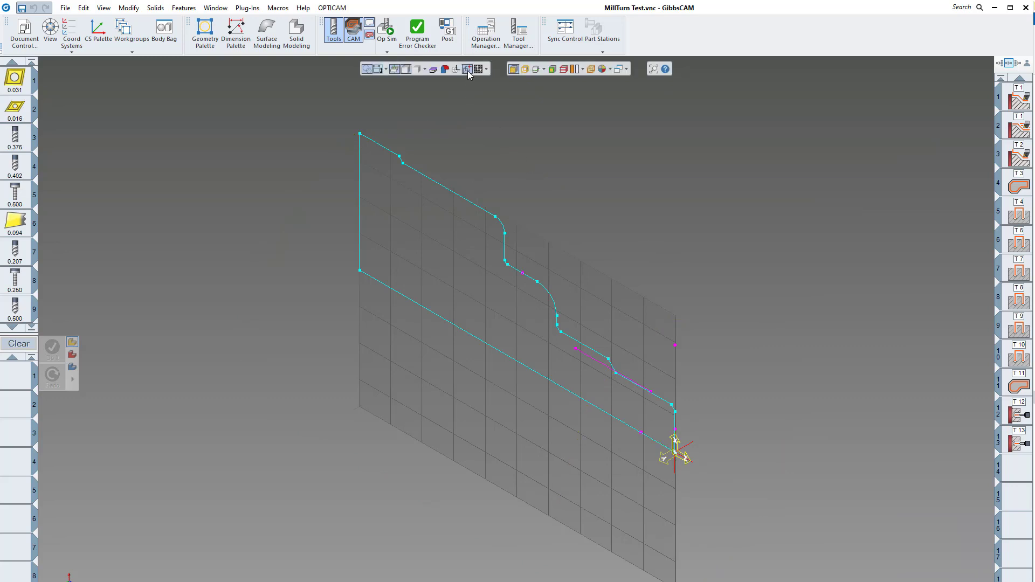
left_click(388, 31)
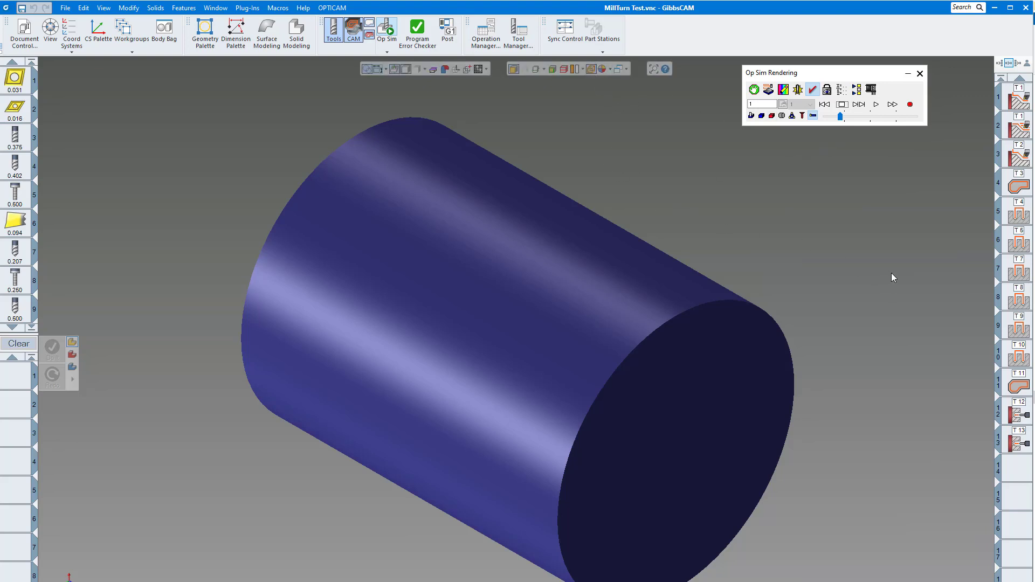
- Replay the lathe simulation from the start, then bring up MillTurn Test.vnc's document settings
left_click(841, 109)
left_click(824, 104)
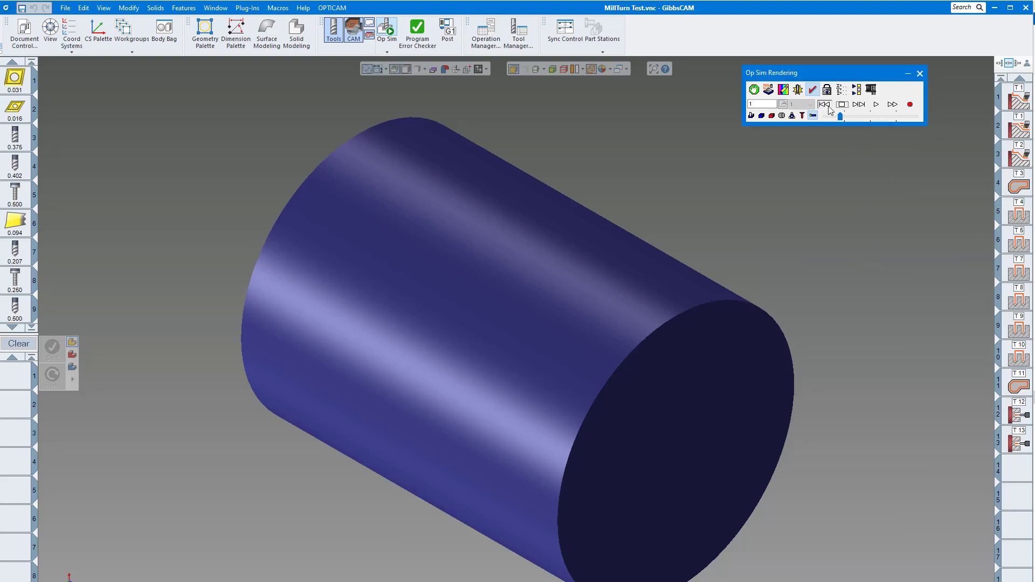
left_click(876, 104)
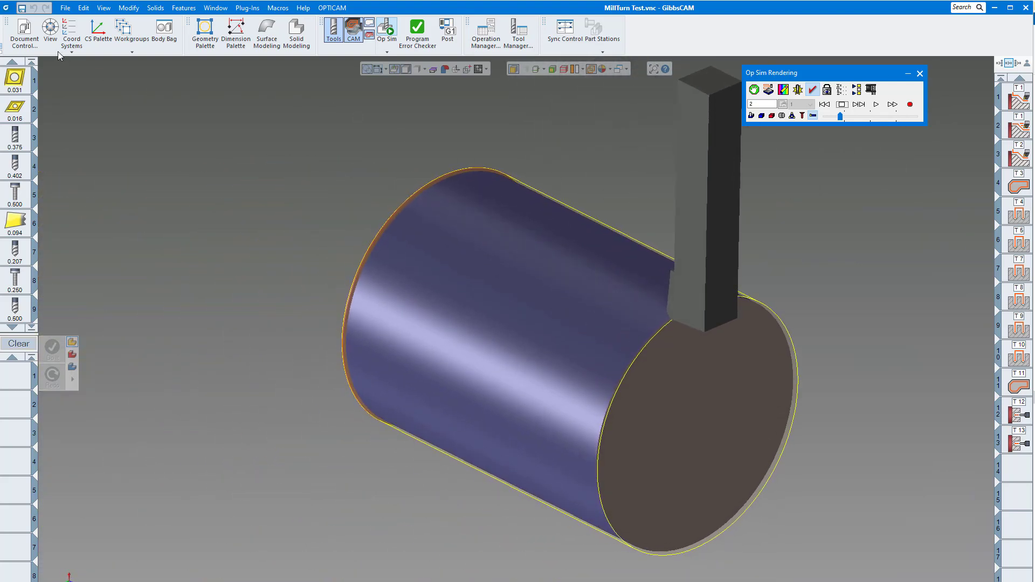
left_click(24, 32)
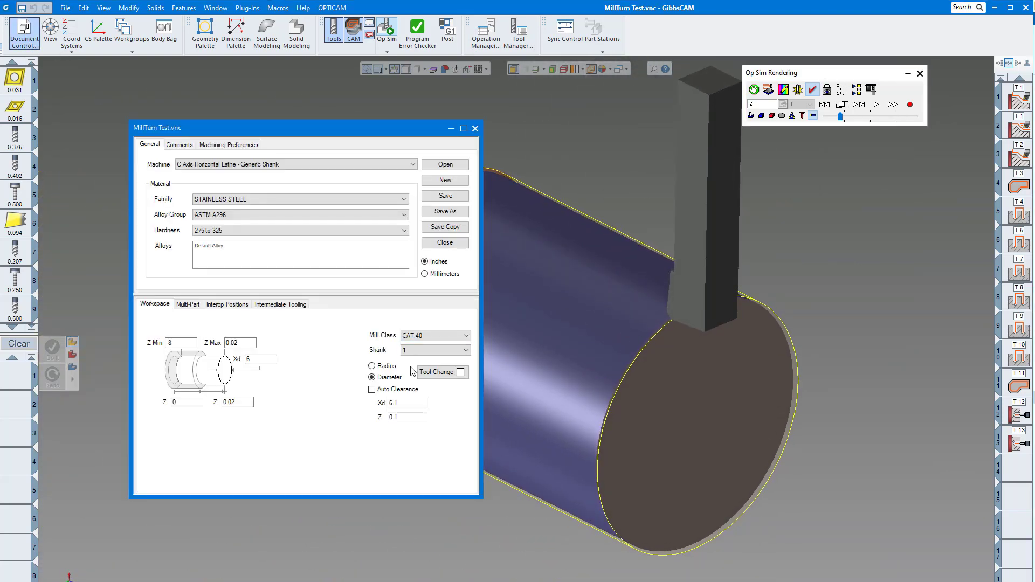
- Raise the Xd clearance from 6.1 to 6.5 and rotate the view around the stock
double_click(399, 403)
left_click(475, 128)
key("Left")
key("Left")
key("Left")
key("Left")
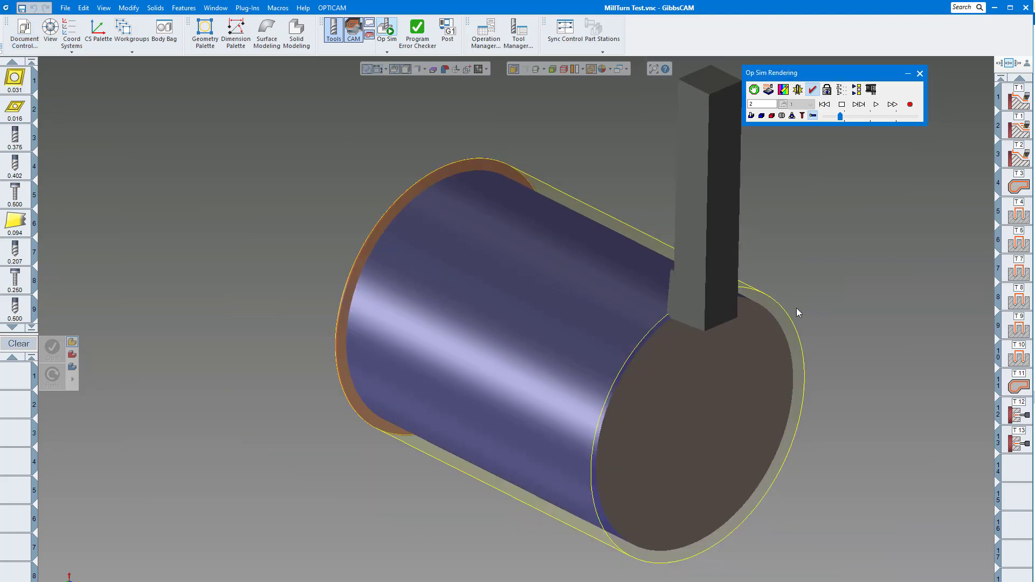
key("Left")
key("Left")
key("Left")
key("Left")
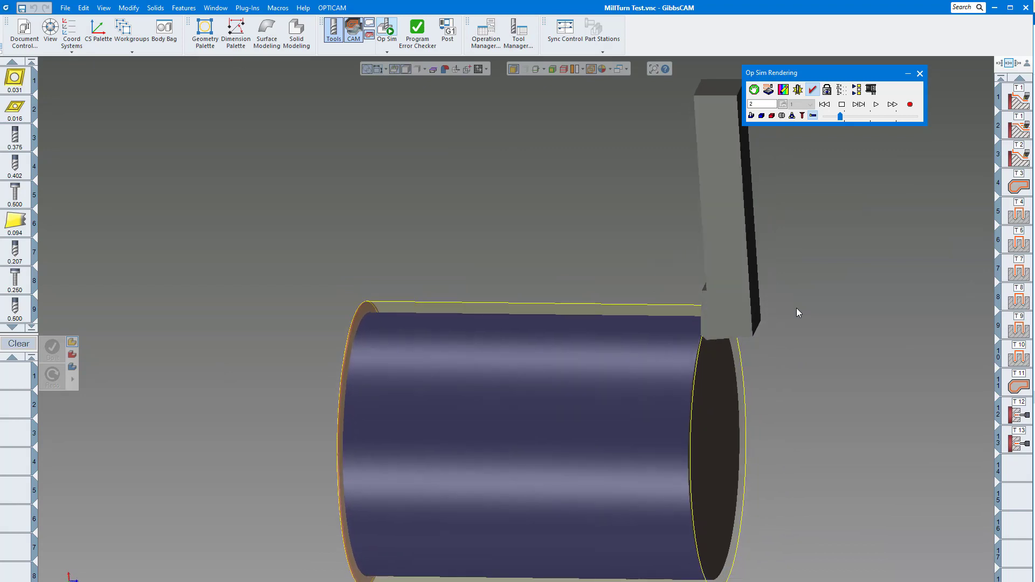
key("Left")
key("Left")
key("Left")
key("Left")
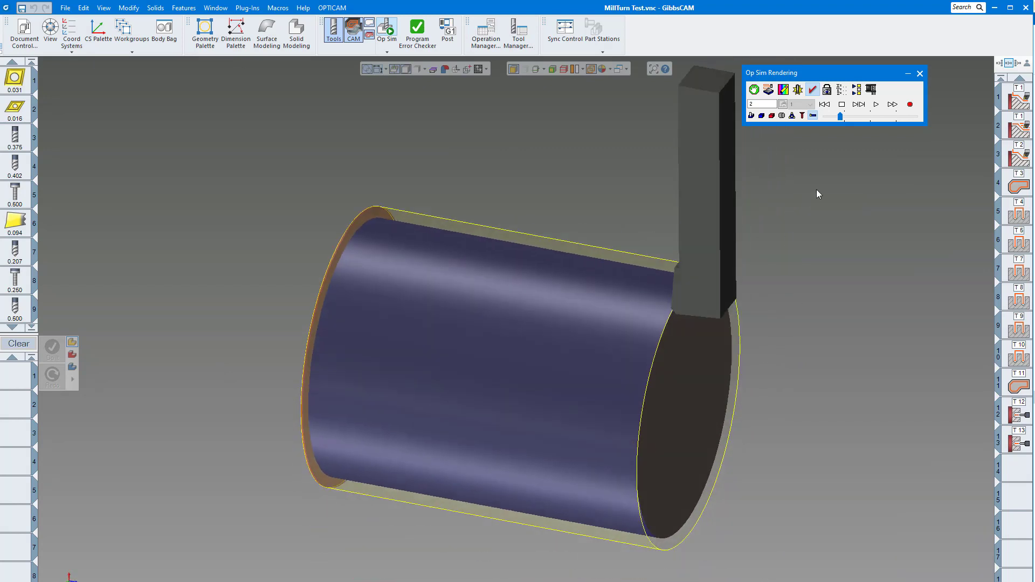
- Increase the playback speed and run the lathe simulation through to the end
left_click(862, 117)
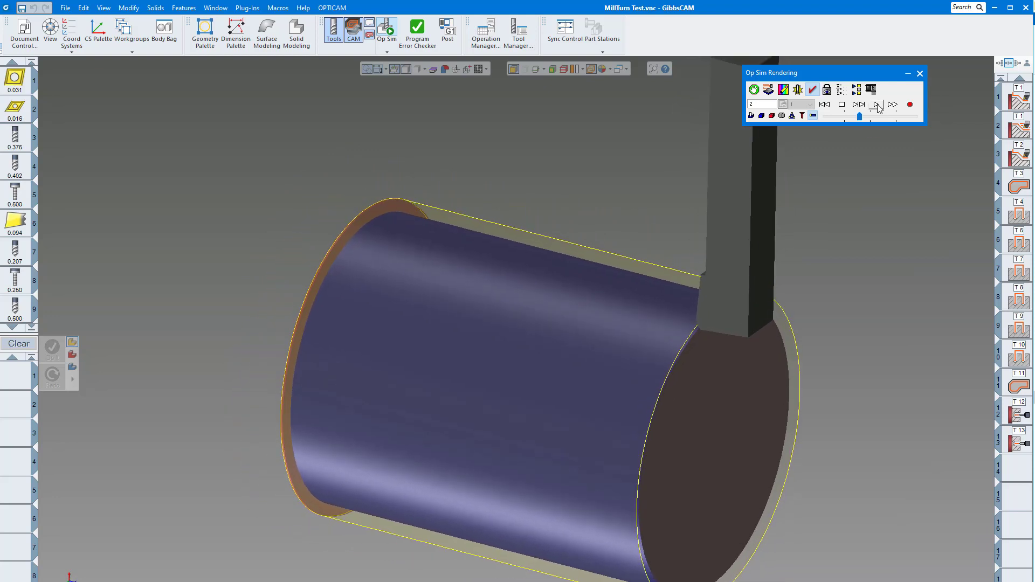
left_click(877, 105)
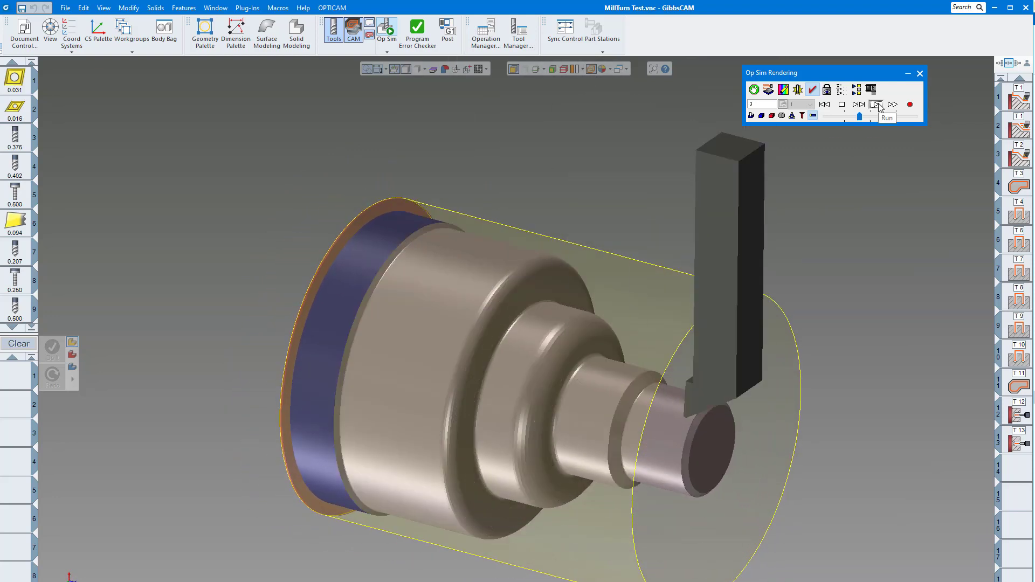